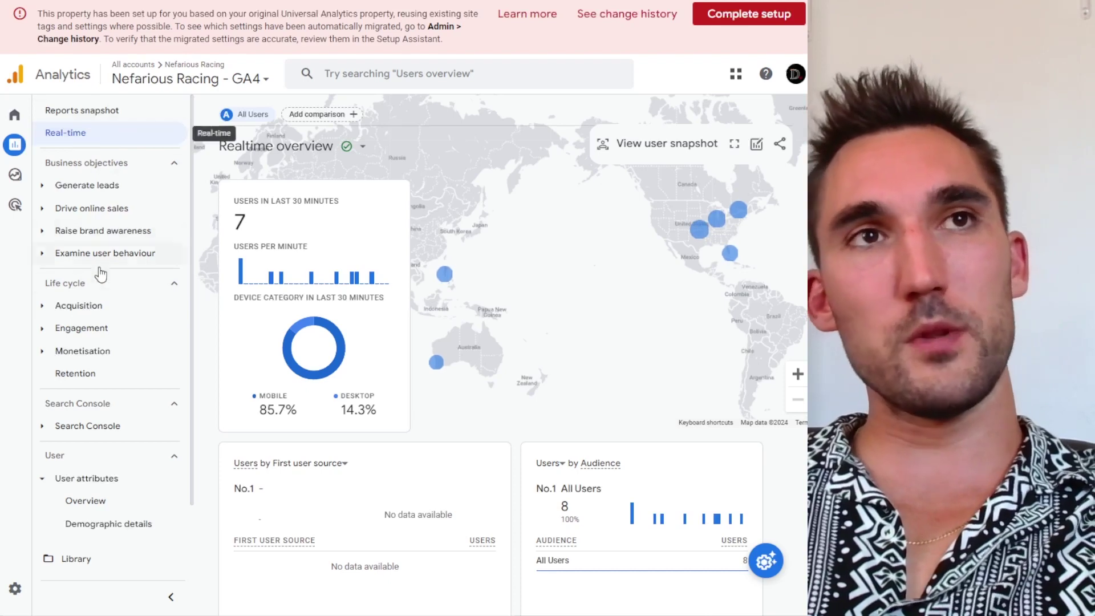
Open the Traffic acquisition report and zoom the page out to show the whole table
click(98, 305)
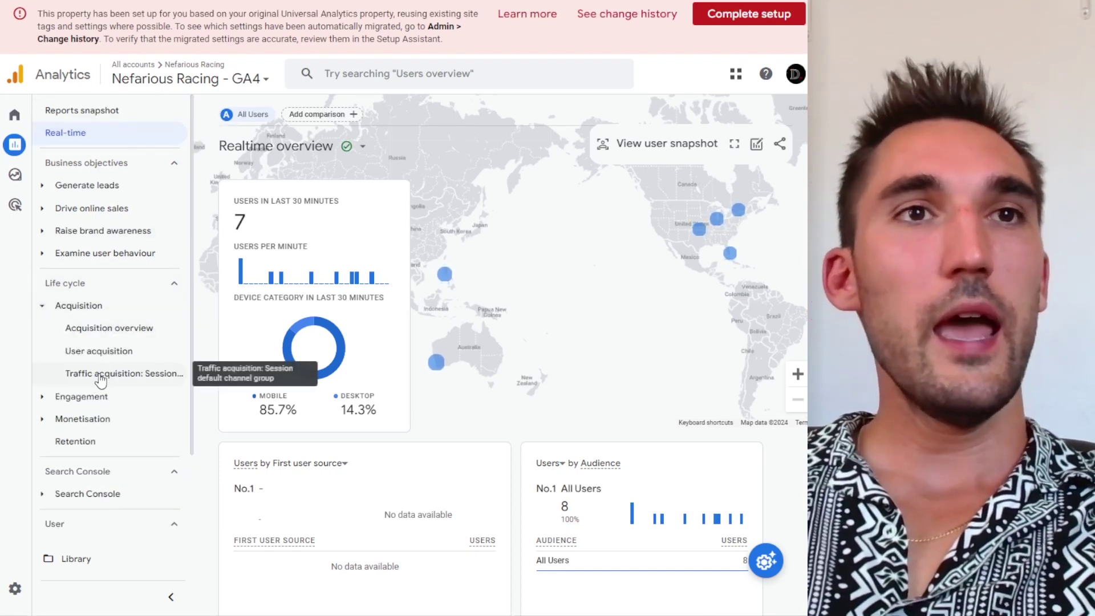
click(114, 376)
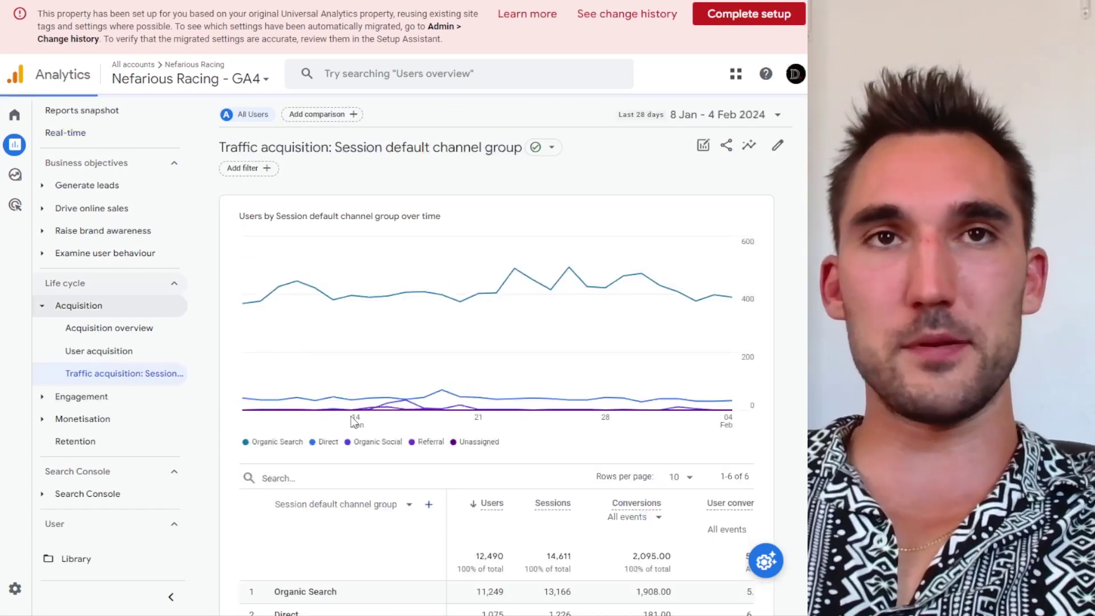
scroll(521, 289, down, 3)
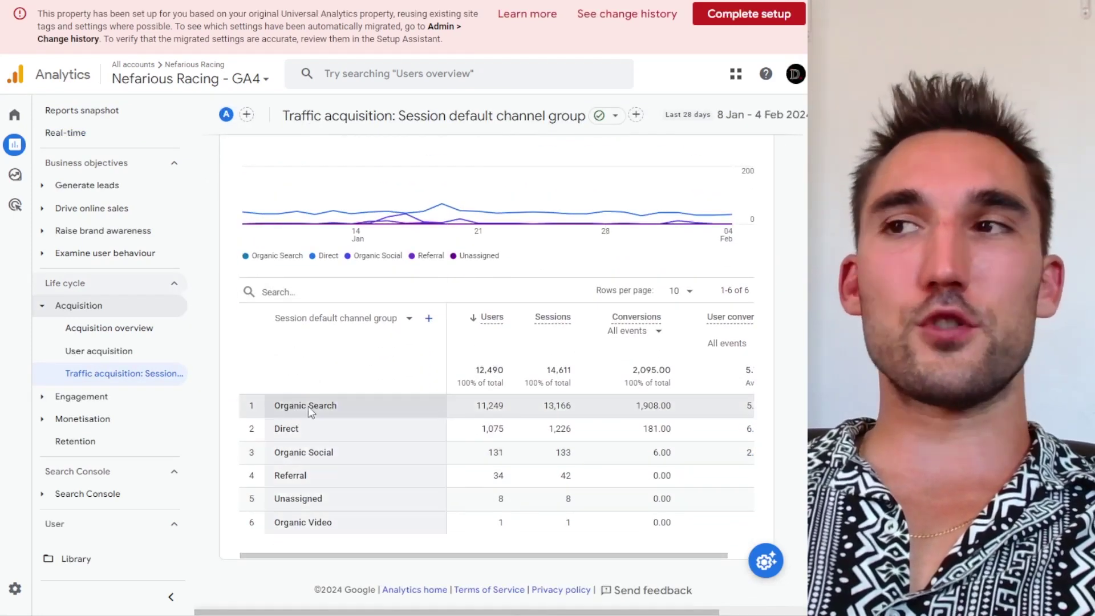
drag(581, 561, 469, 557)
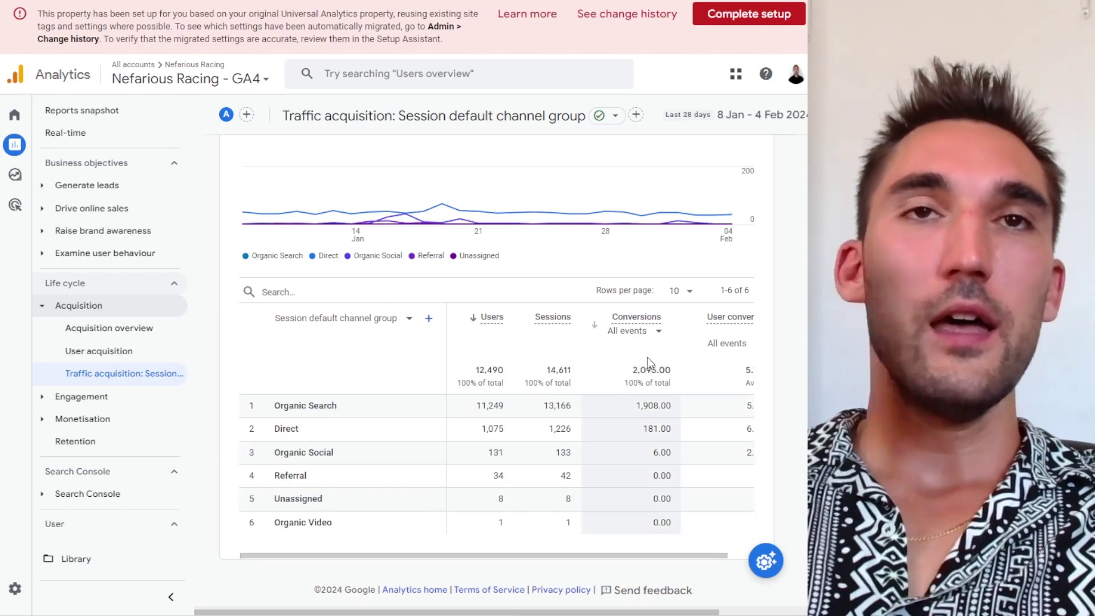
key(ctrl+minus)
key(ctrl+minus)
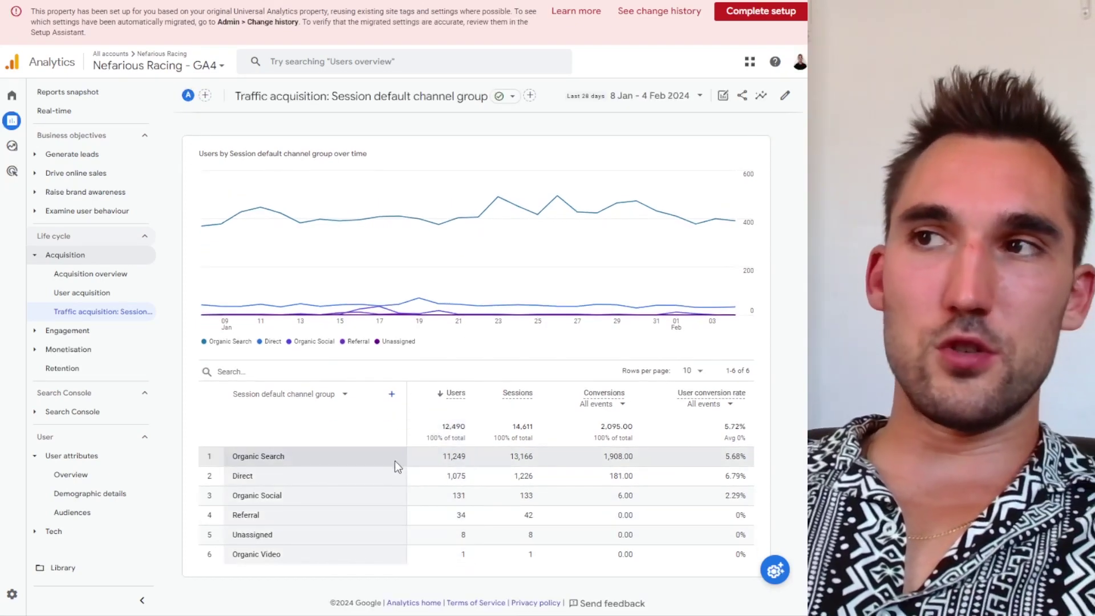
Review the channel rows, with Organic Search leading at 11,249 users
drag(231, 455, 308, 457)
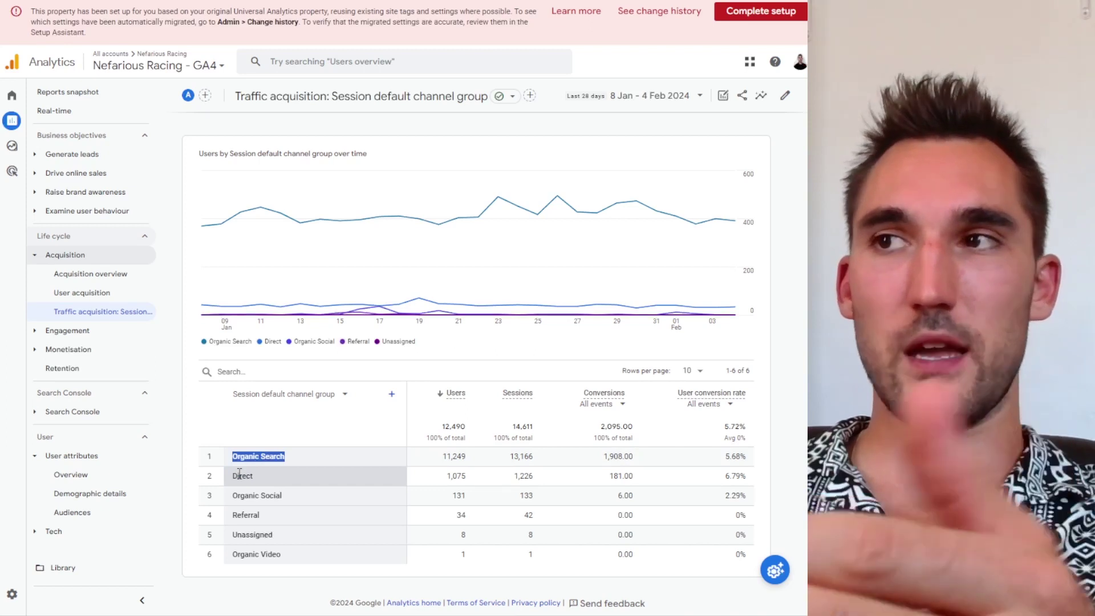
drag(240, 475, 292, 548)
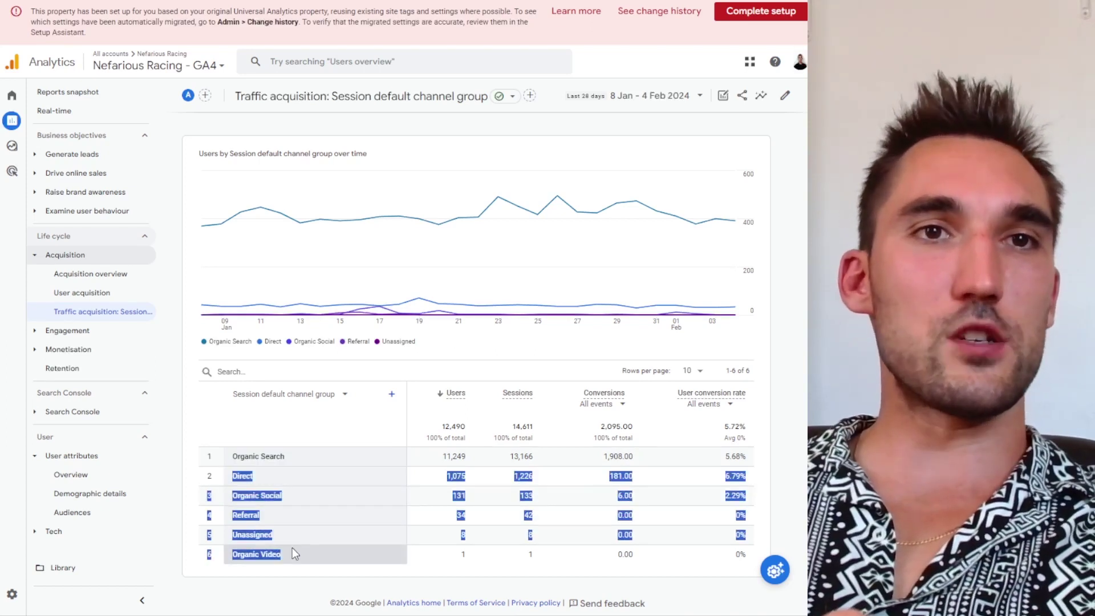
click(292, 549)
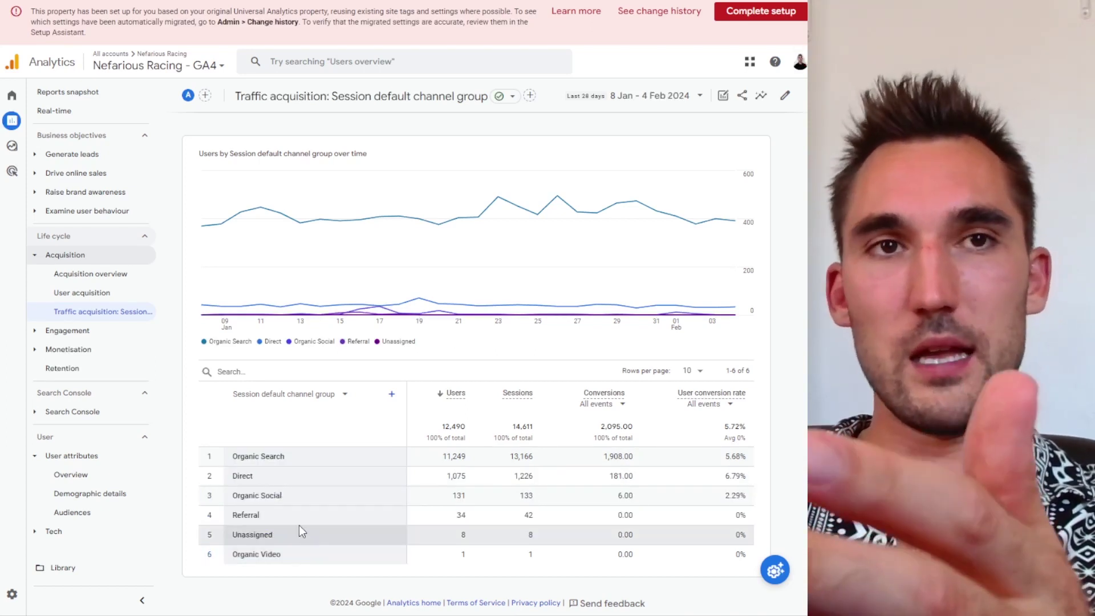
triple_click(273, 494)
click(328, 505)
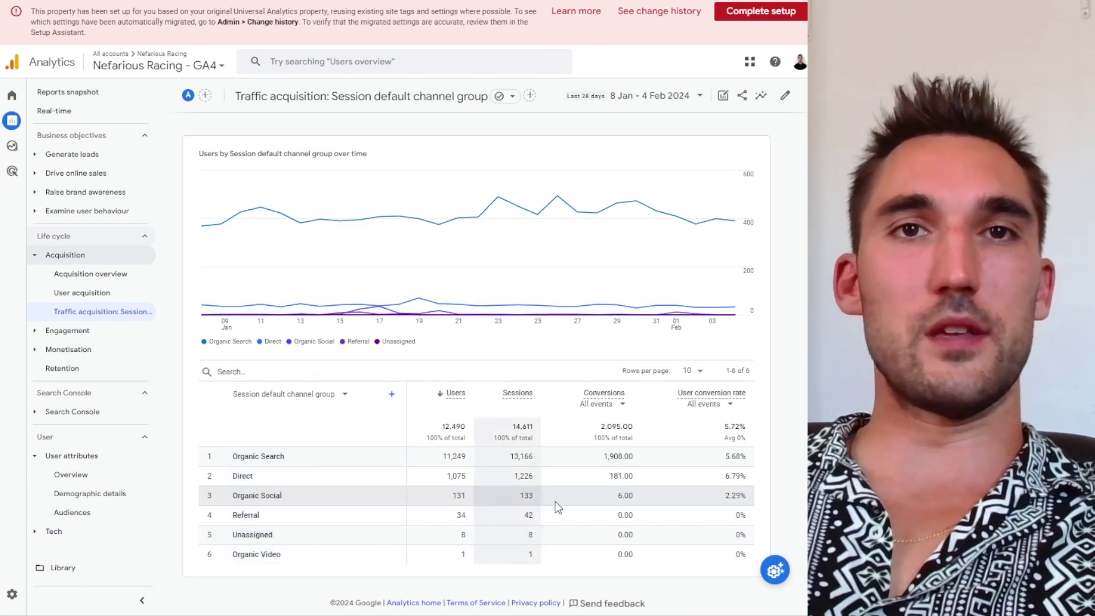
mouse_move(537, 178)
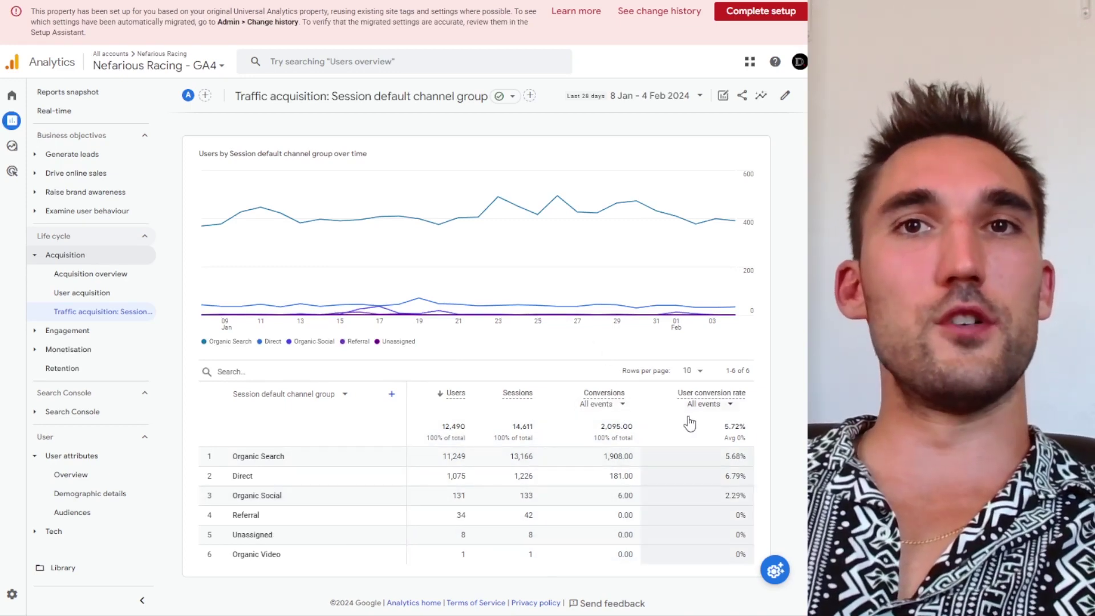
drag(747, 461, 417, 466)
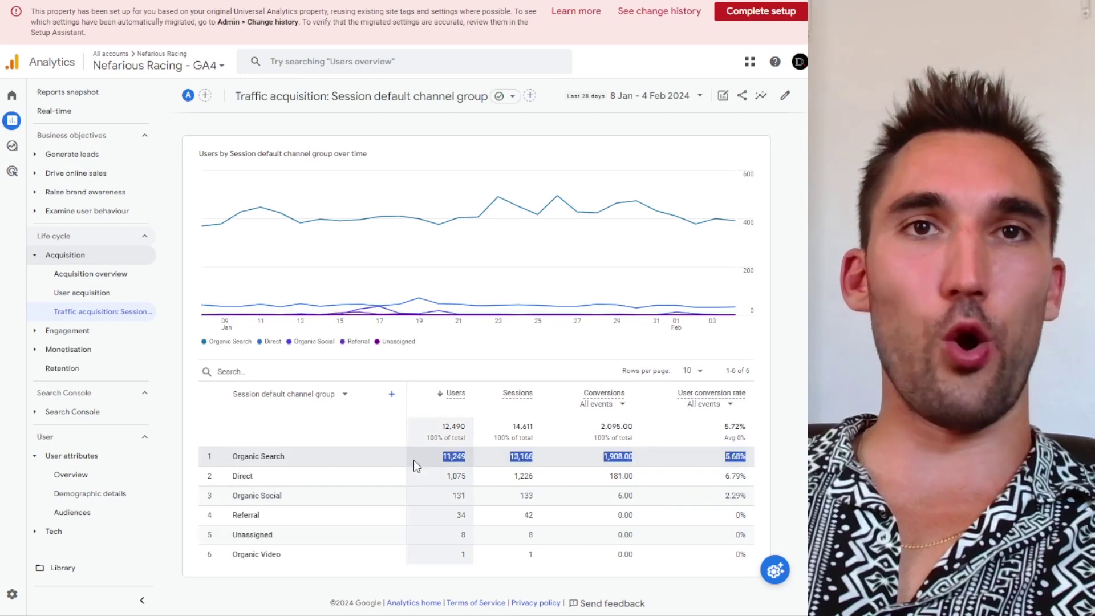
click(430, 461)
drag(432, 461, 633, 461)
click(633, 461)
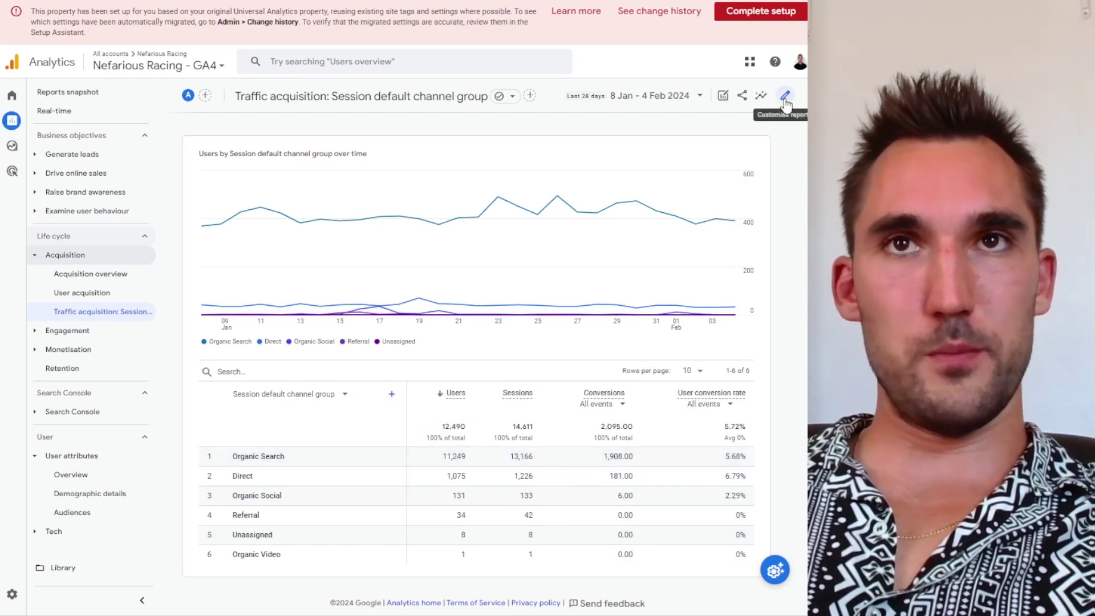
Add Engagement rate as a metric in the report customisation and apply it
click(786, 97)
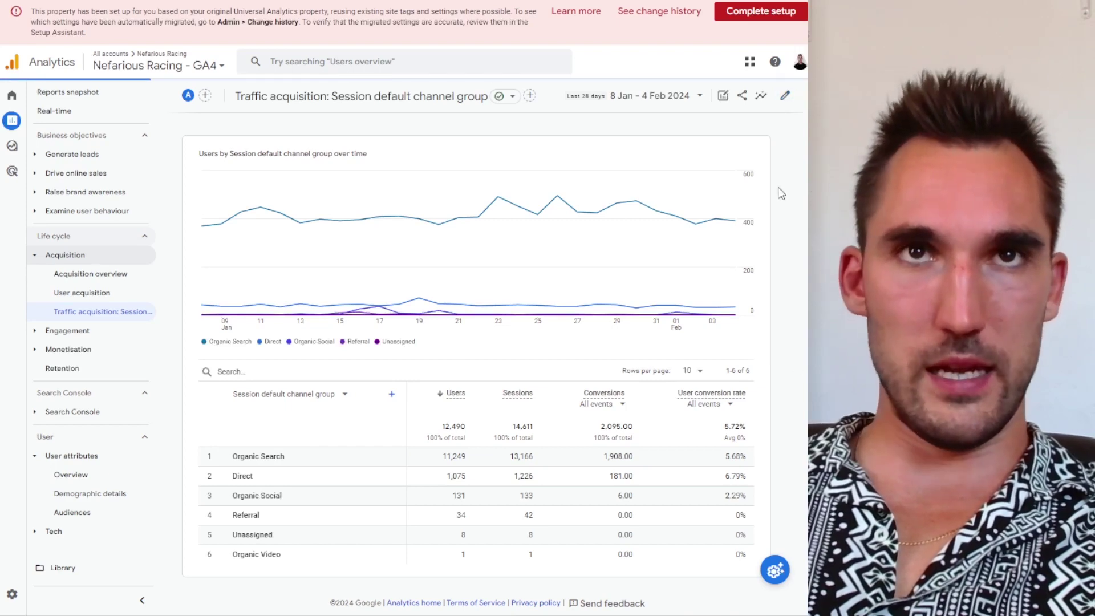
click(712, 154)
click(713, 247)
text(eng)
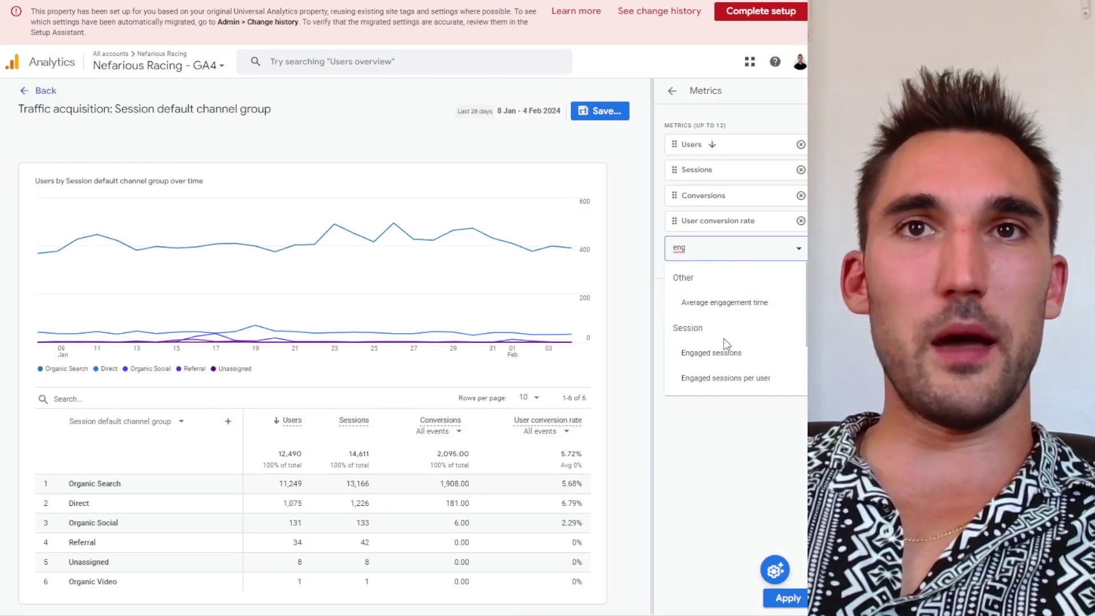
scroll(736, 348, down, 3)
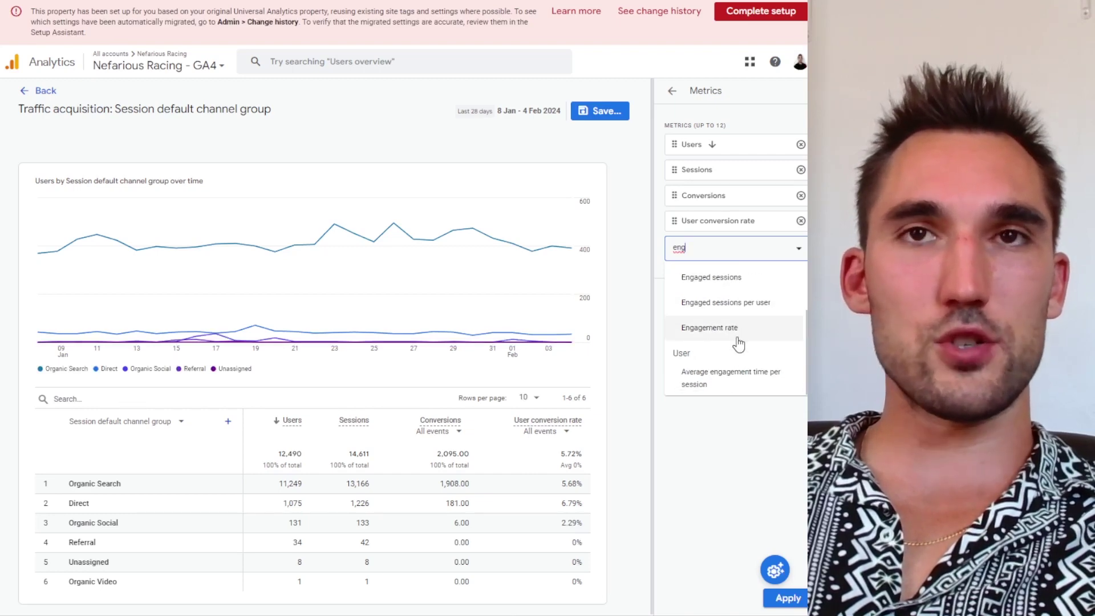
click(738, 344)
click(672, 90)
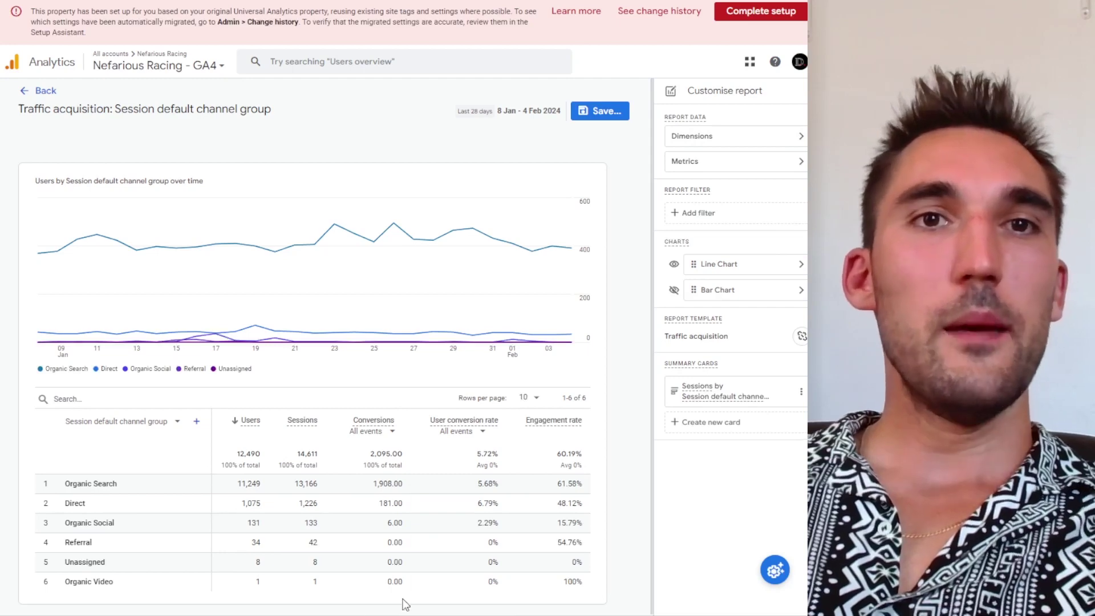
Save the changes to the current Traffic acquisition report and return to it
click(593, 112)
click(628, 142)
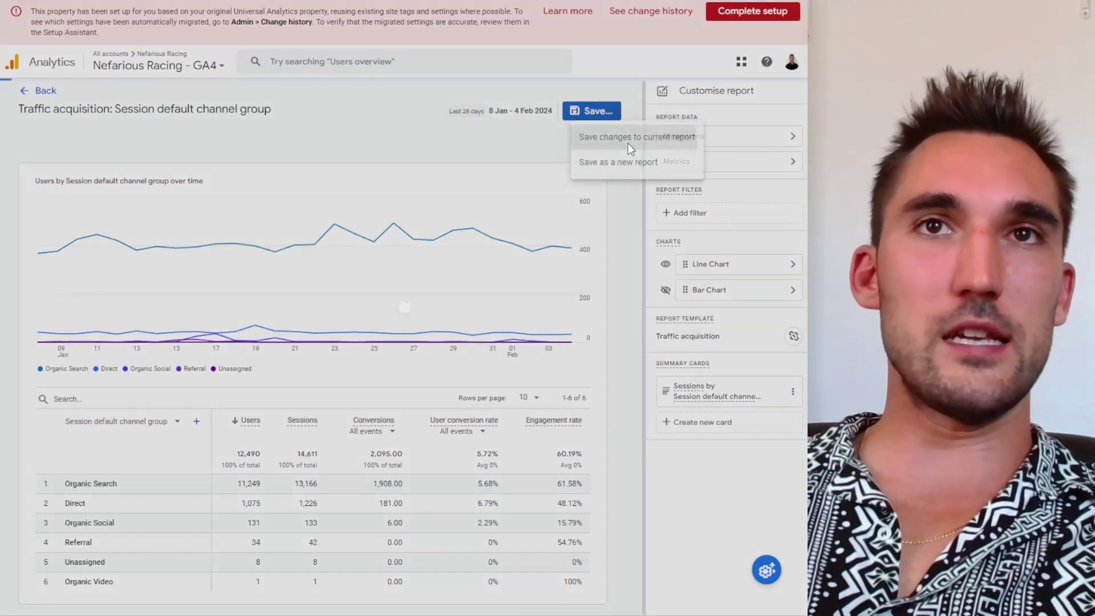
click(502, 378)
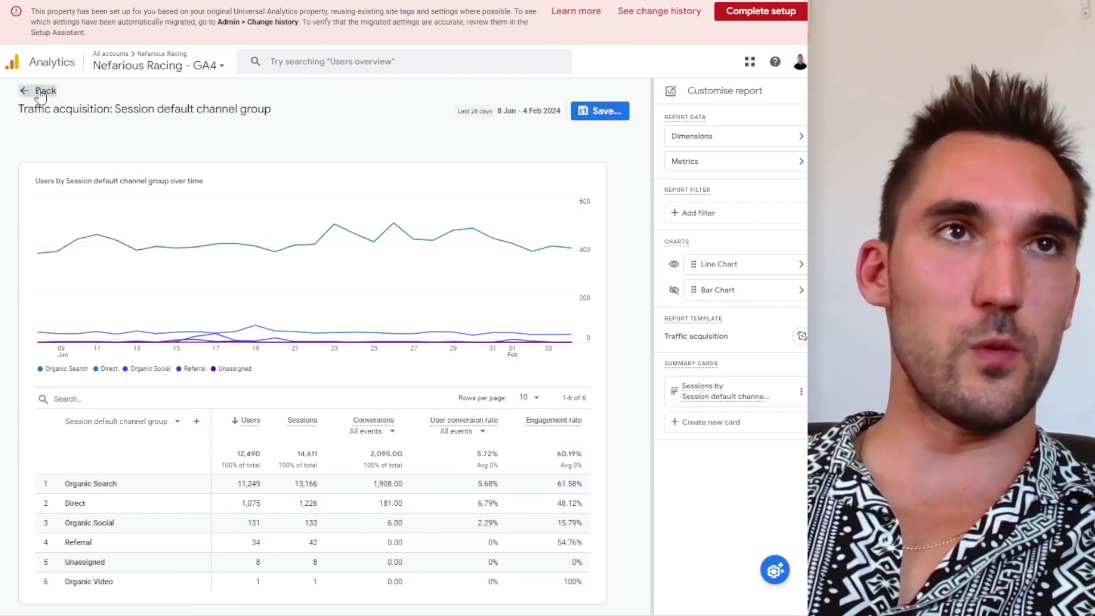
click(42, 91)
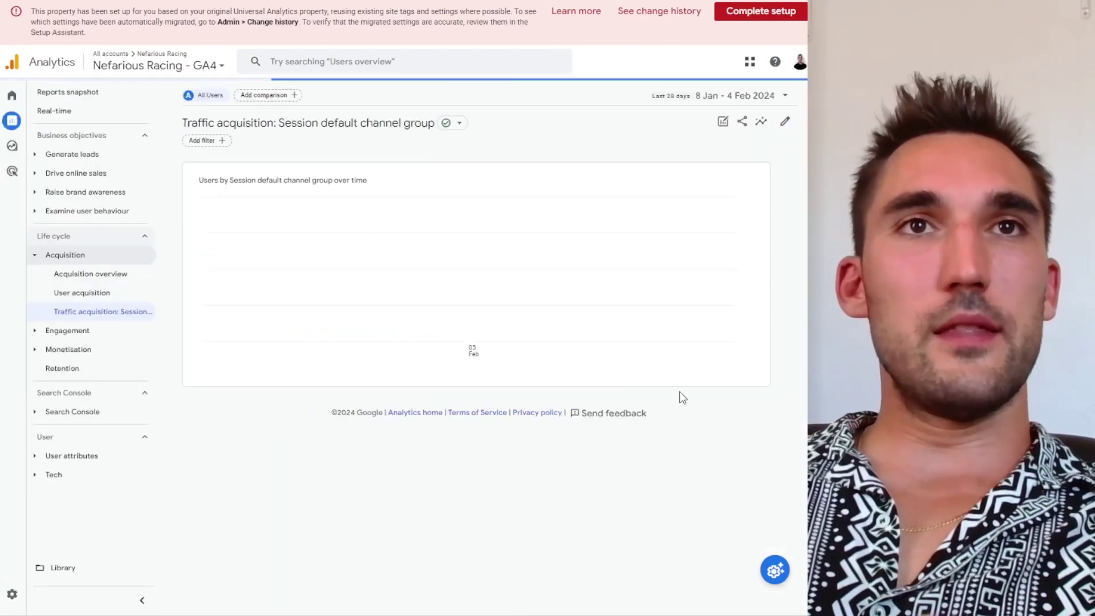
scroll(734, 454, down, 1)
drag(748, 456, 722, 457)
click(723, 456)
click(723, 454)
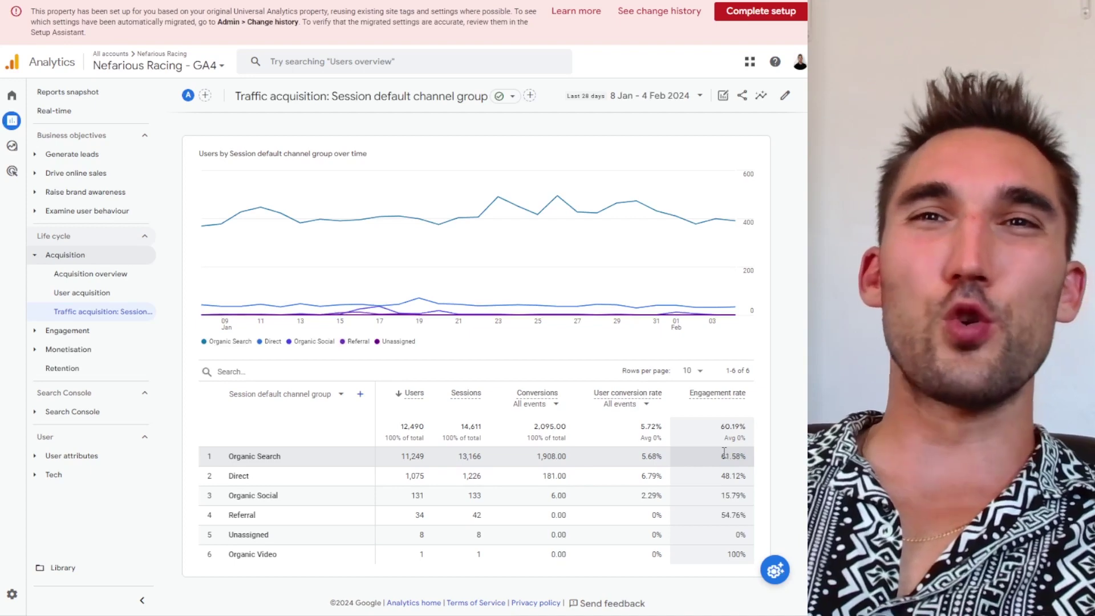
drag(747, 457, 720, 456)
click(718, 463)
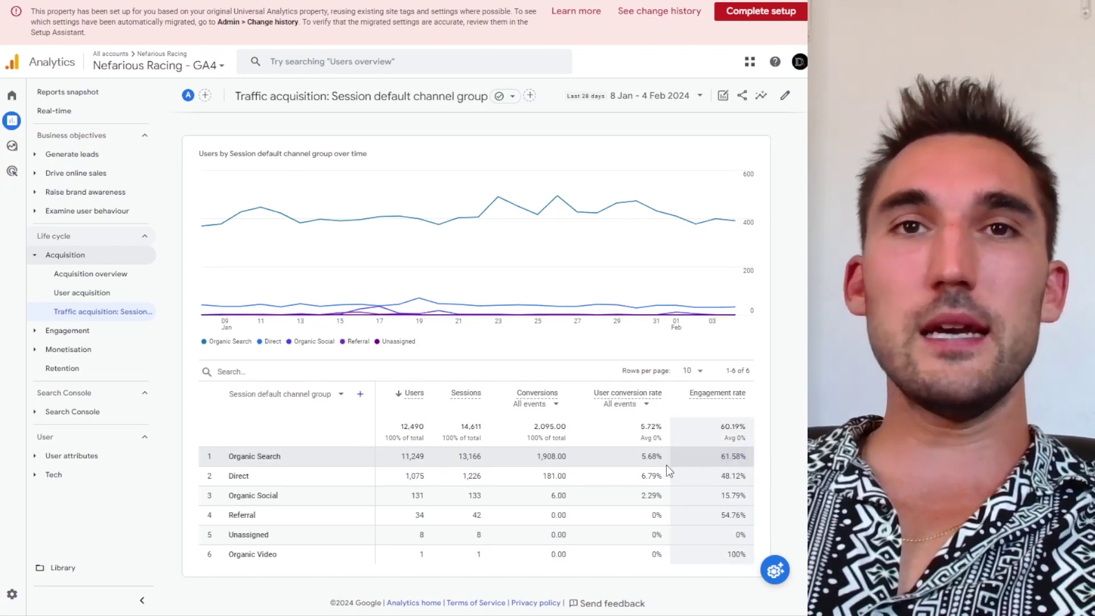
drag(570, 461, 525, 449)
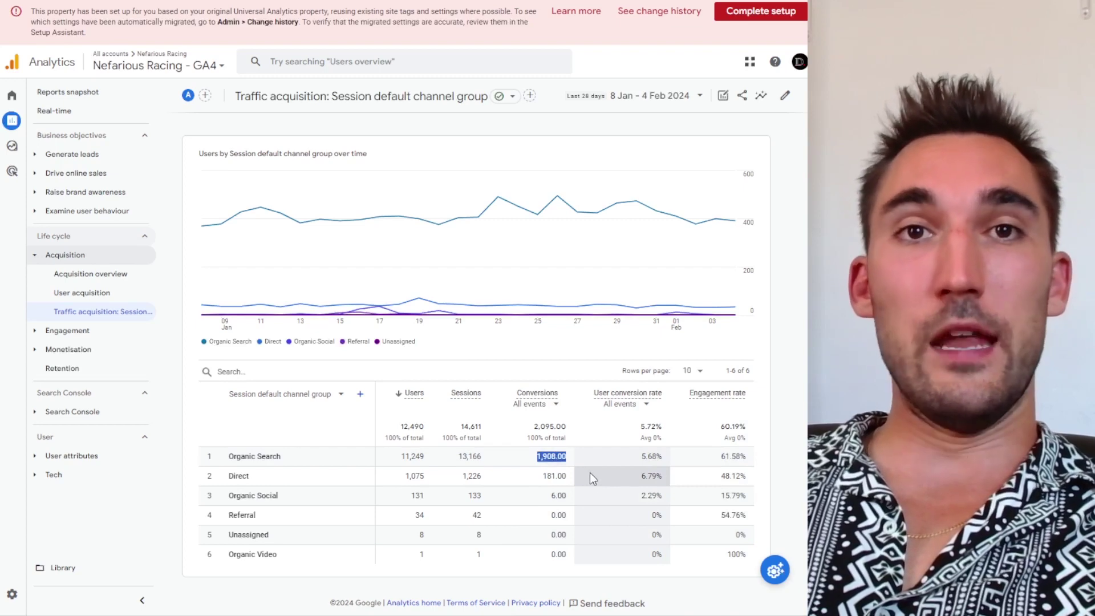
drag(678, 456, 639, 459)
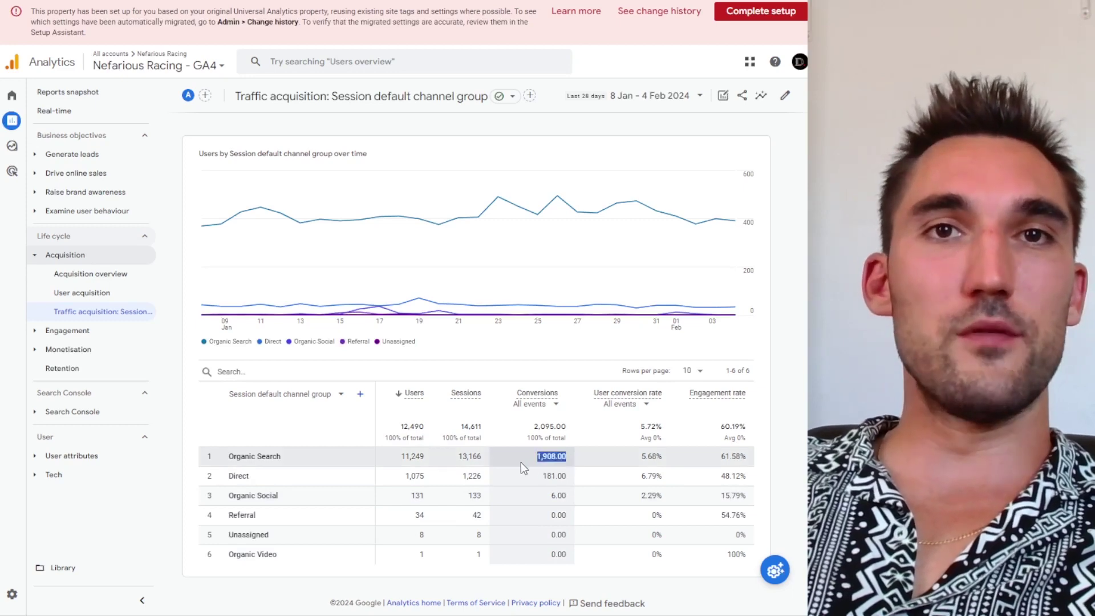
Switch the Conversions column from All events to affiliate_link_clicked and check Organic Search's conversion rate
click(553, 405)
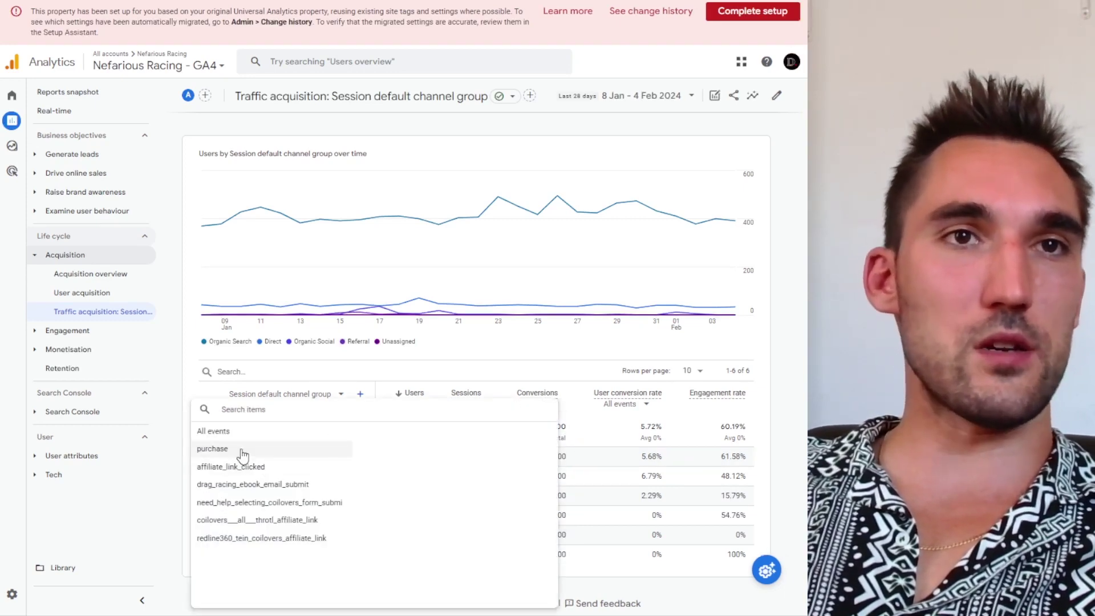
click(239, 466)
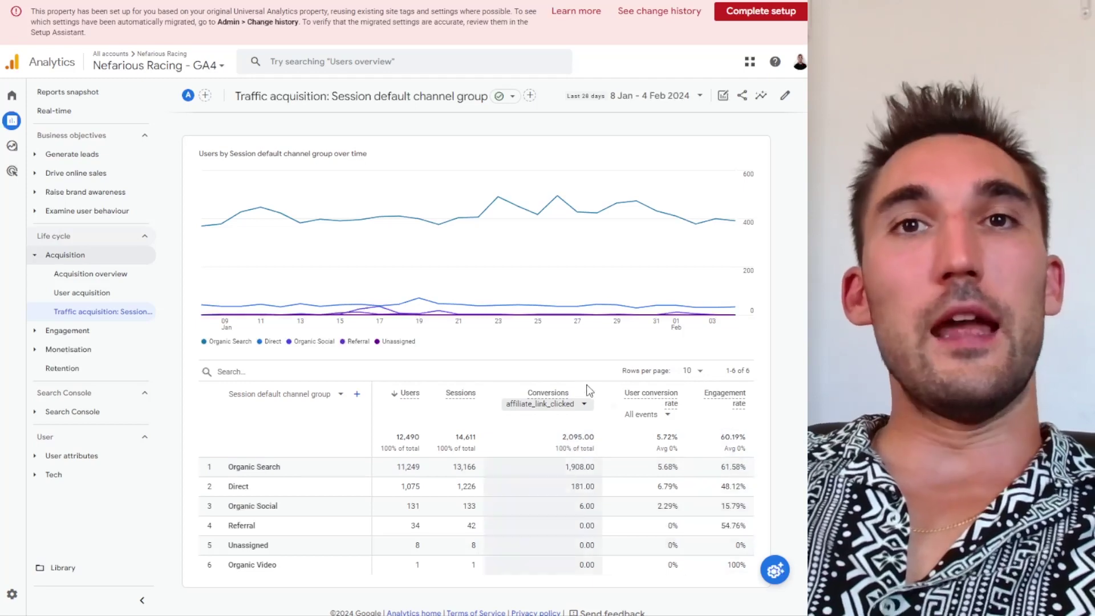
drag(685, 467, 662, 466)
click(663, 479)
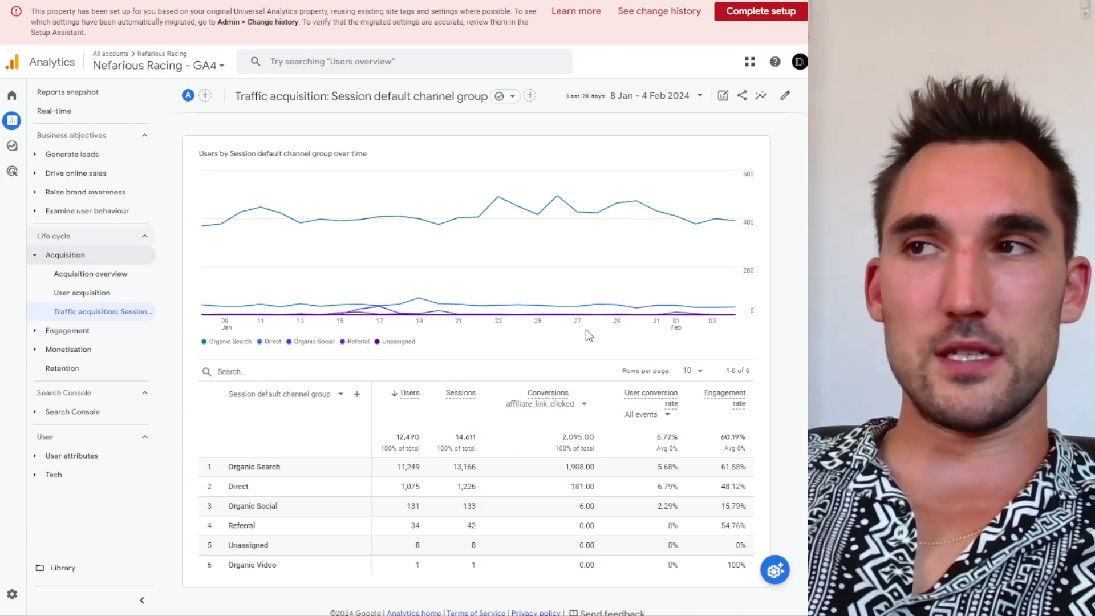
scroll(243, 189, up, 1)
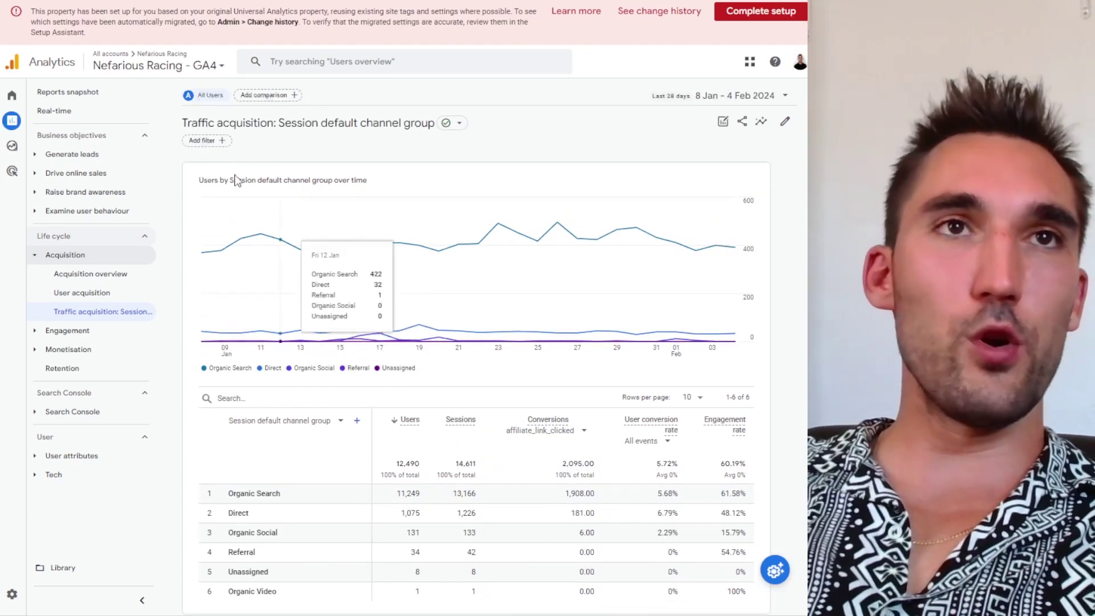
Start a new report filter on the Country dimension
click(220, 141)
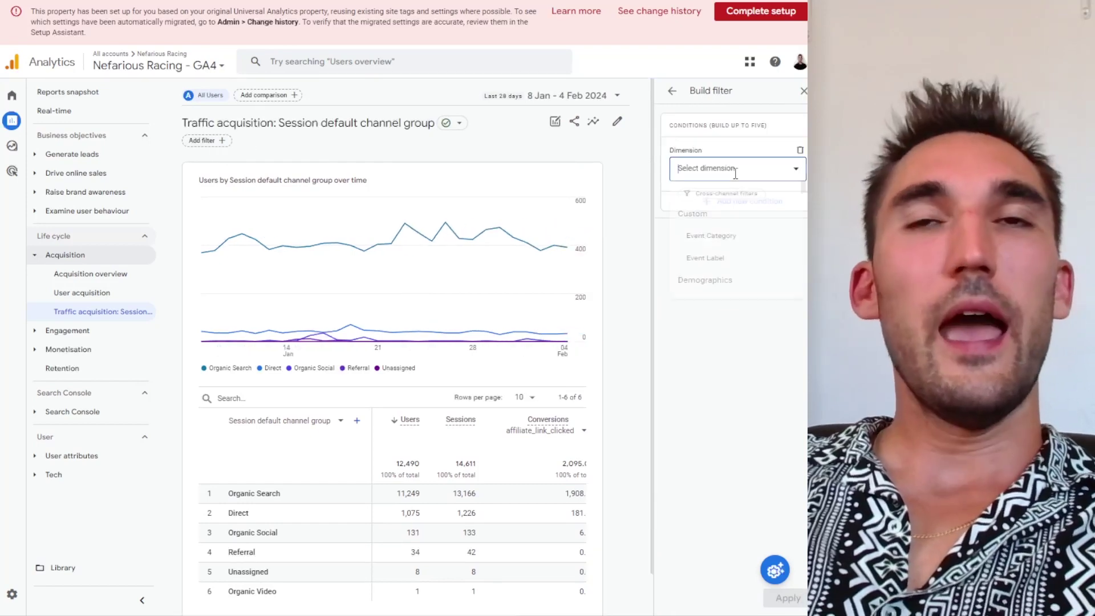
click(733, 169)
scroll(727, 275, down, 3)
scroll(734, 240, up, 1)
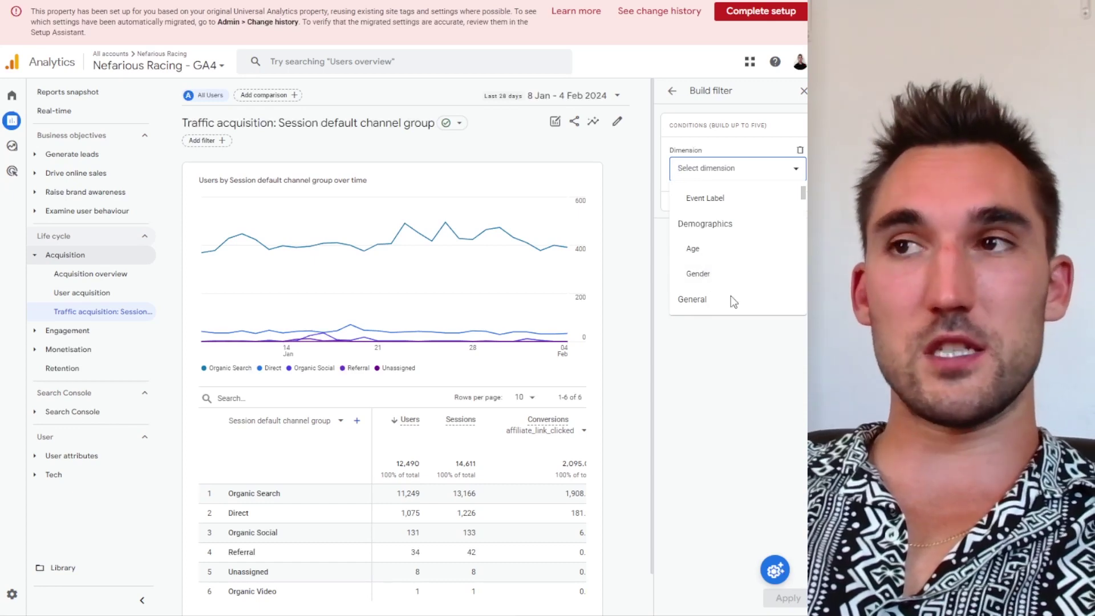
scroll(733, 267, down, 1)
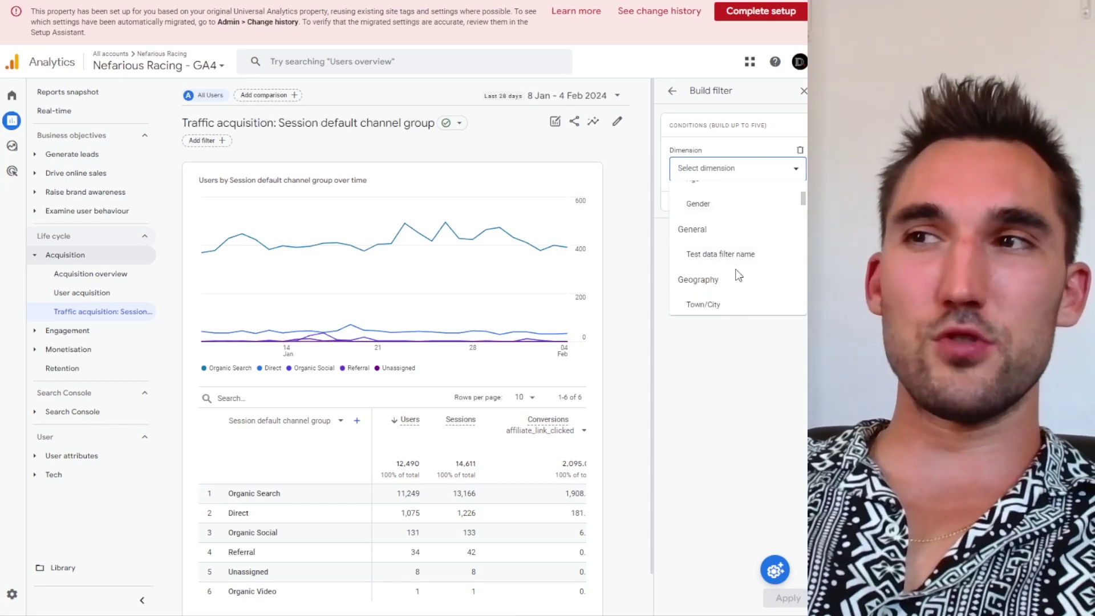
scroll(740, 262, down, 1)
scroll(740, 262, down, 2)
scroll(733, 283, up, 2)
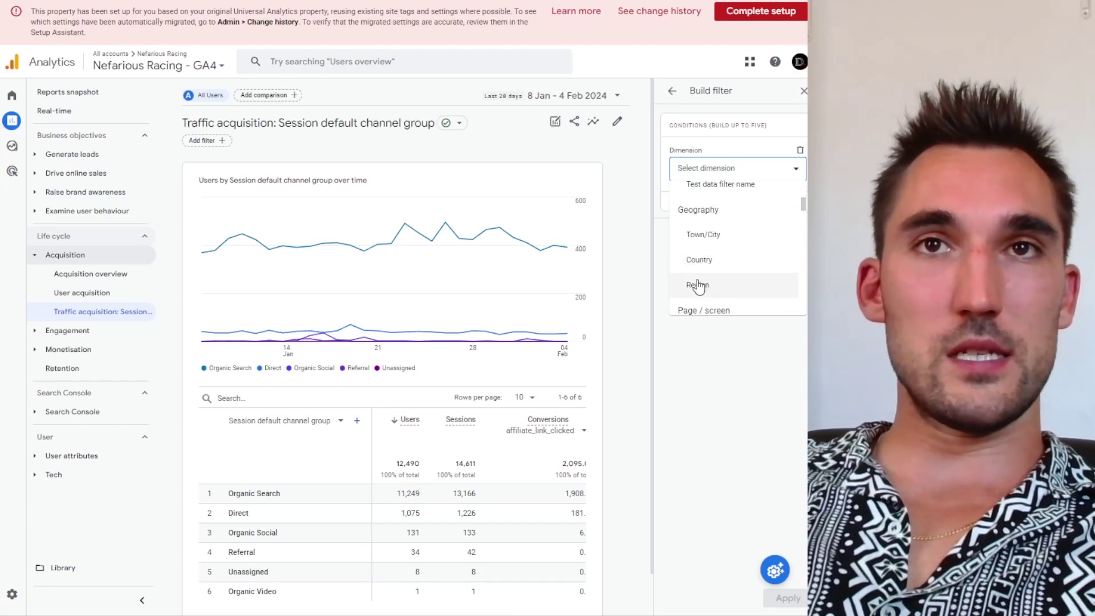
click(710, 264)
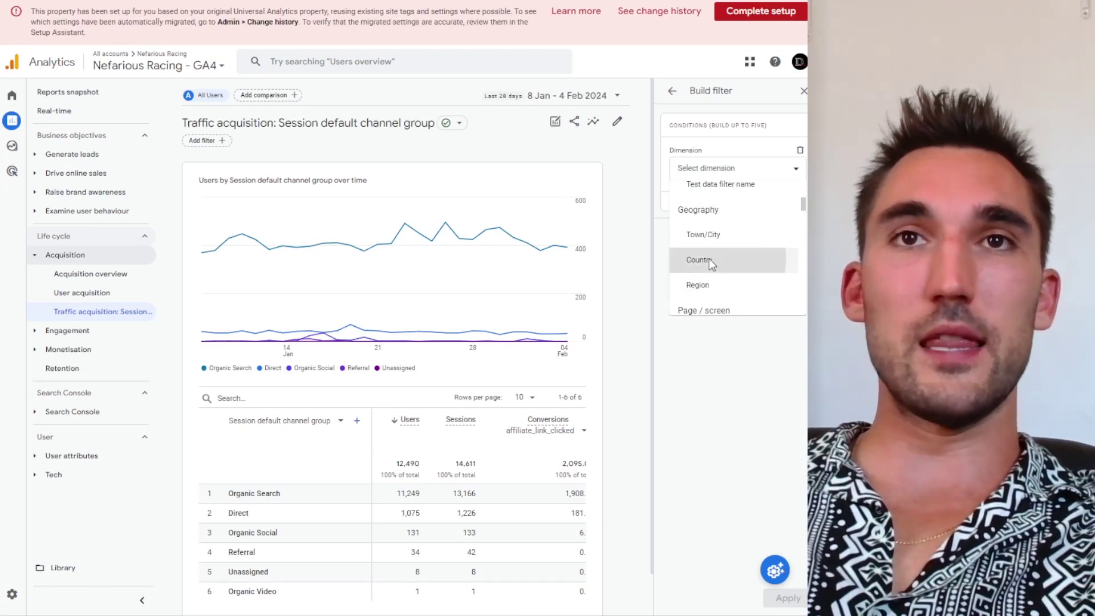
Set the filter to Country exactly matches United States and apply it
click(712, 213)
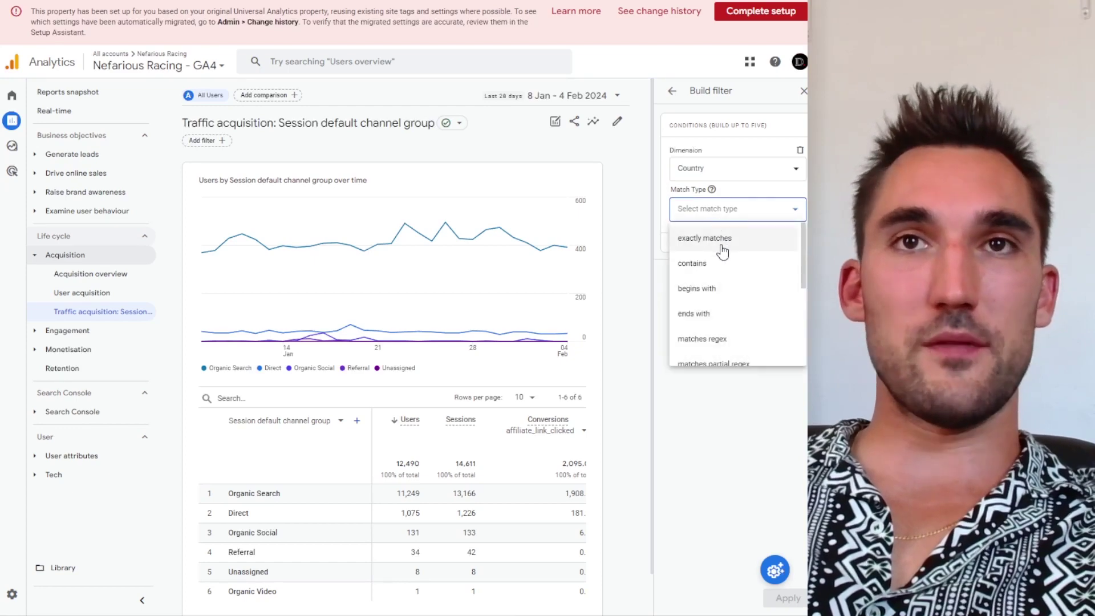
click(707, 240)
click(719, 247)
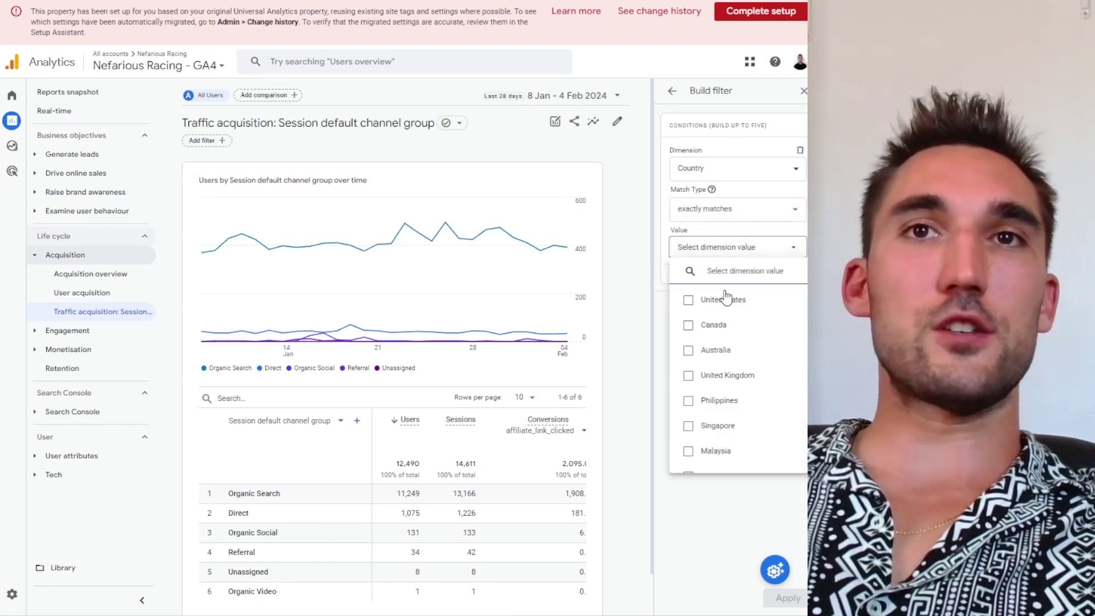
click(689, 301)
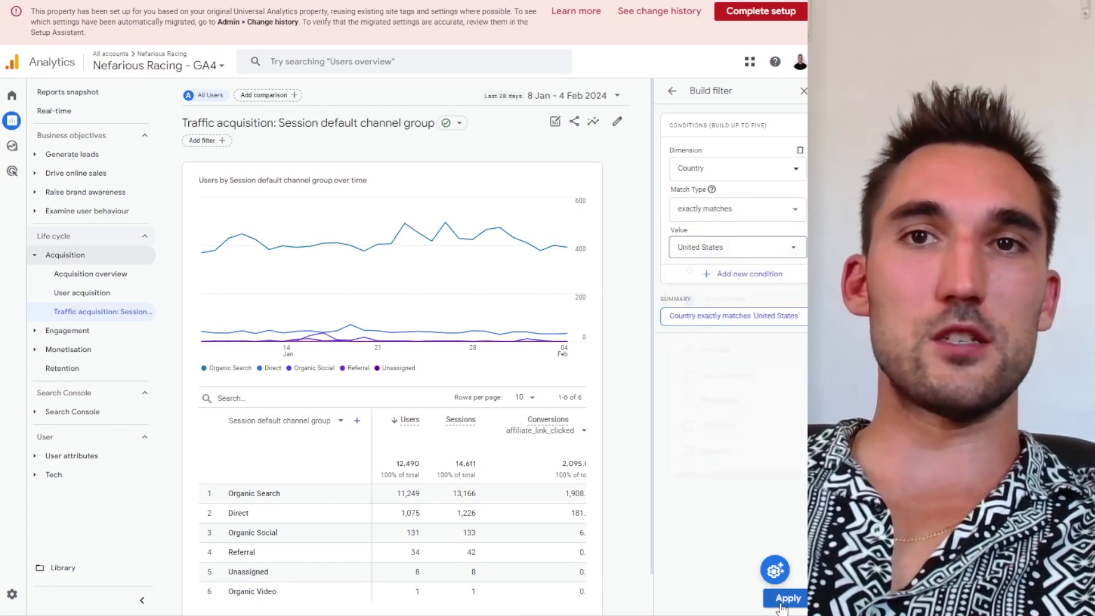
click(801, 606)
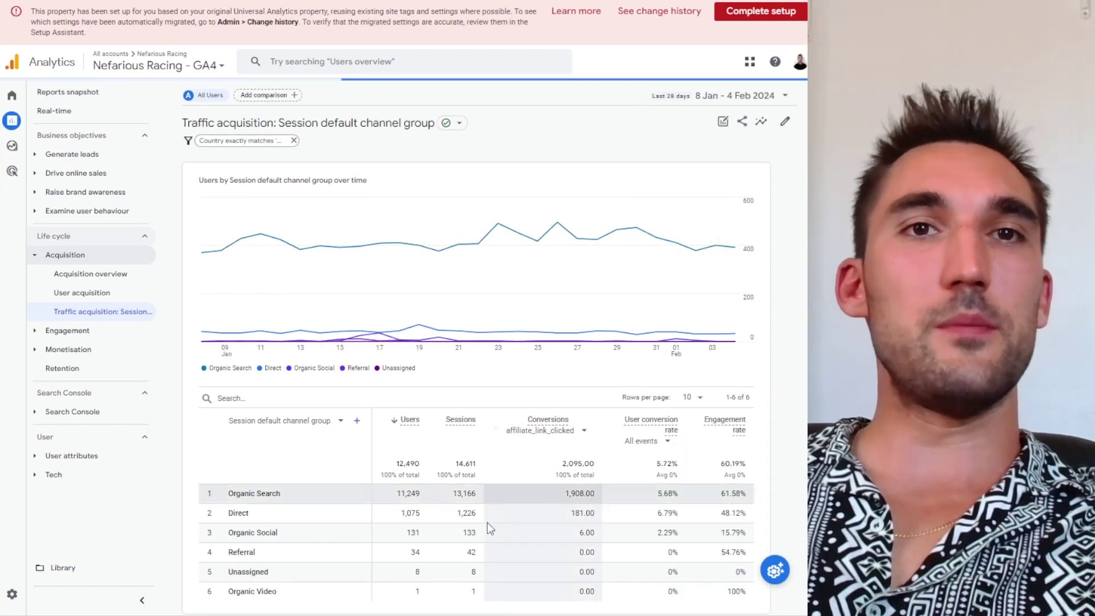
drag(422, 514, 391, 505)
double_click(410, 494)
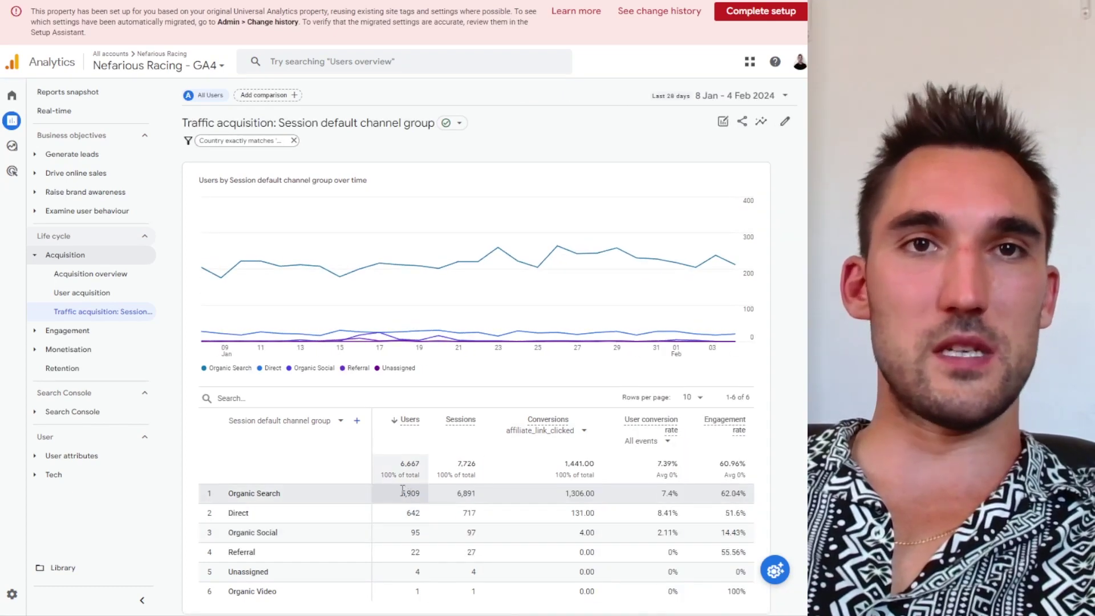
drag(460, 500, 404, 496)
click(409, 490)
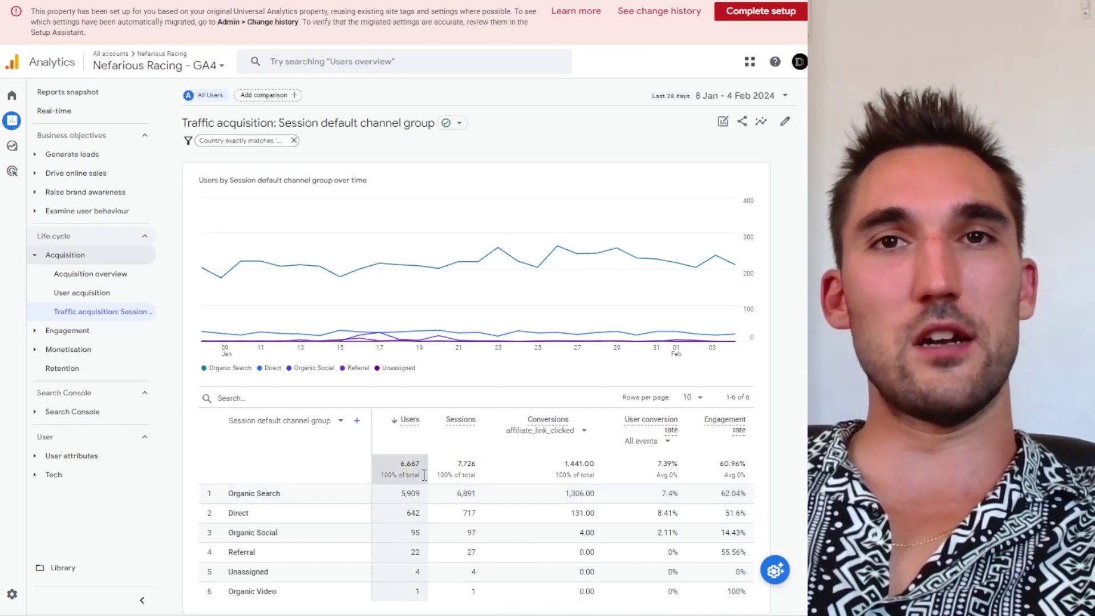
double_click(580, 494)
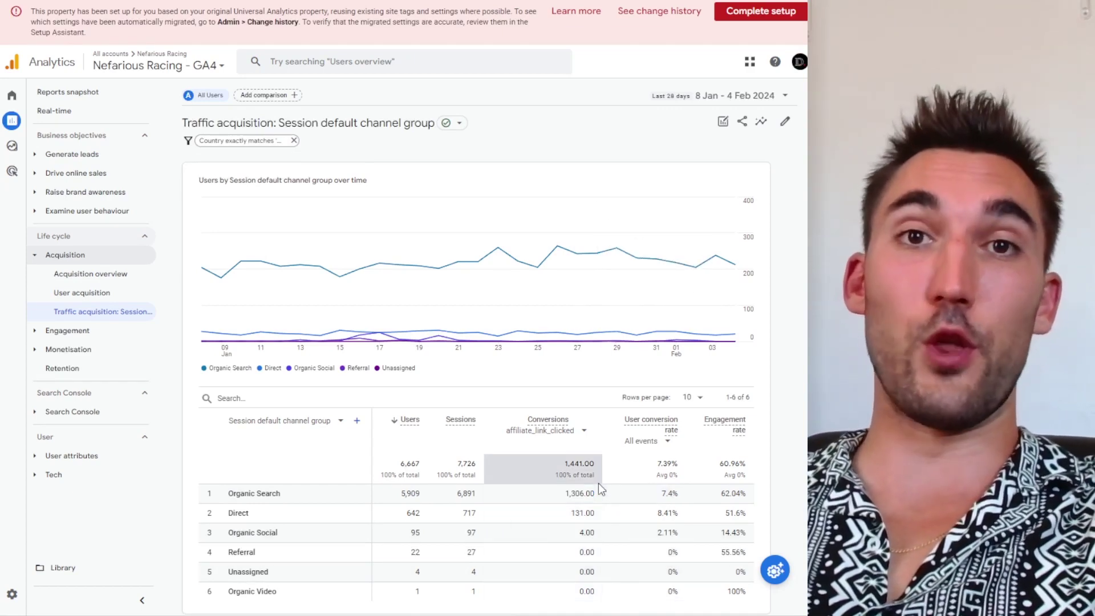
click(591, 495)
drag(591, 495, 565, 494)
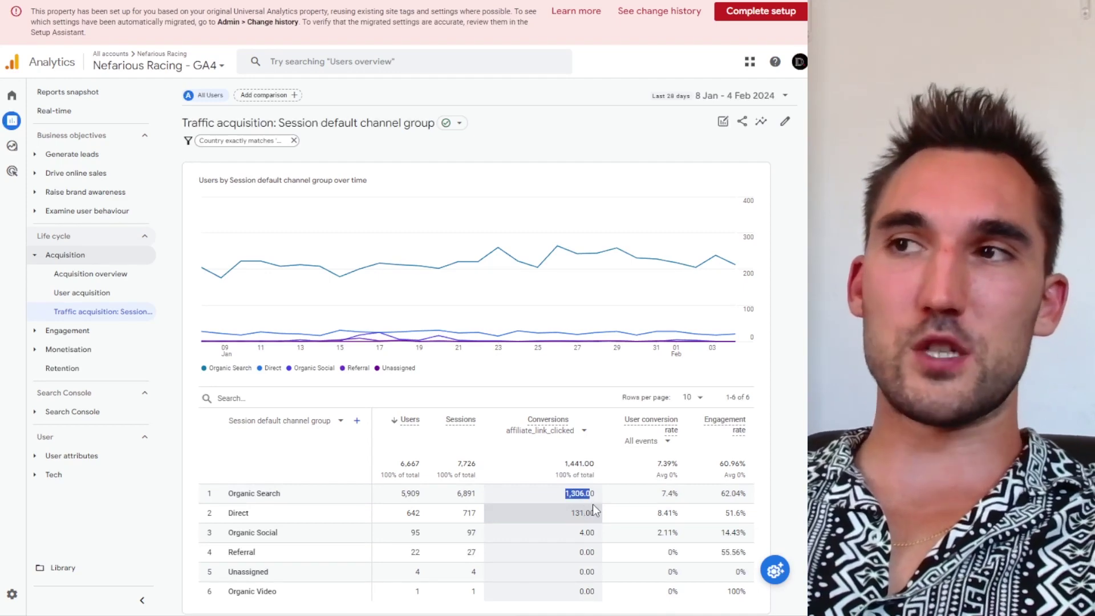
click(640, 536)
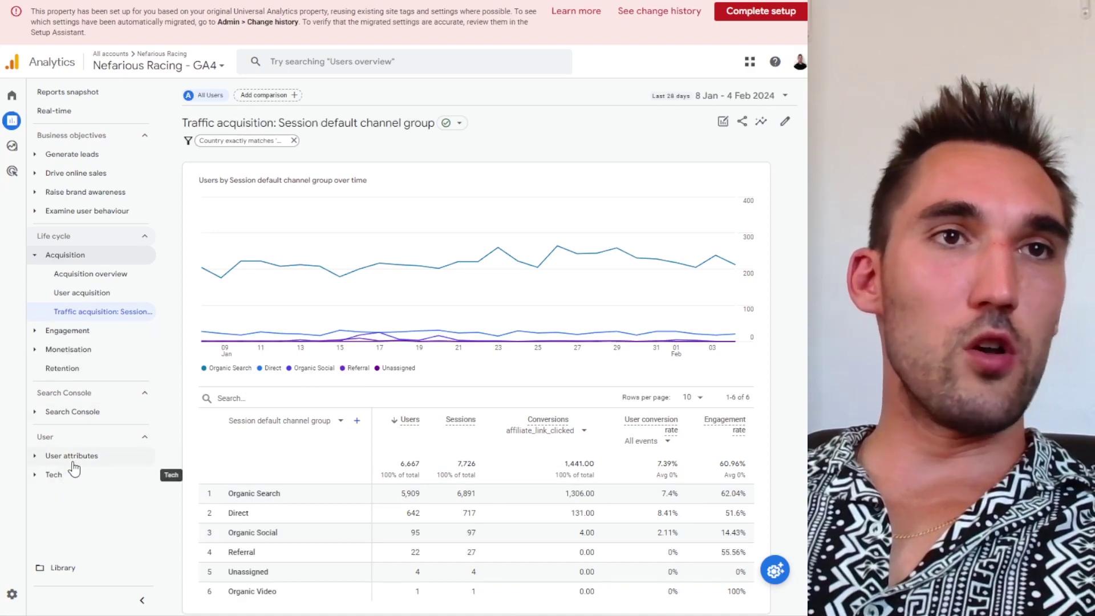
click(76, 459)
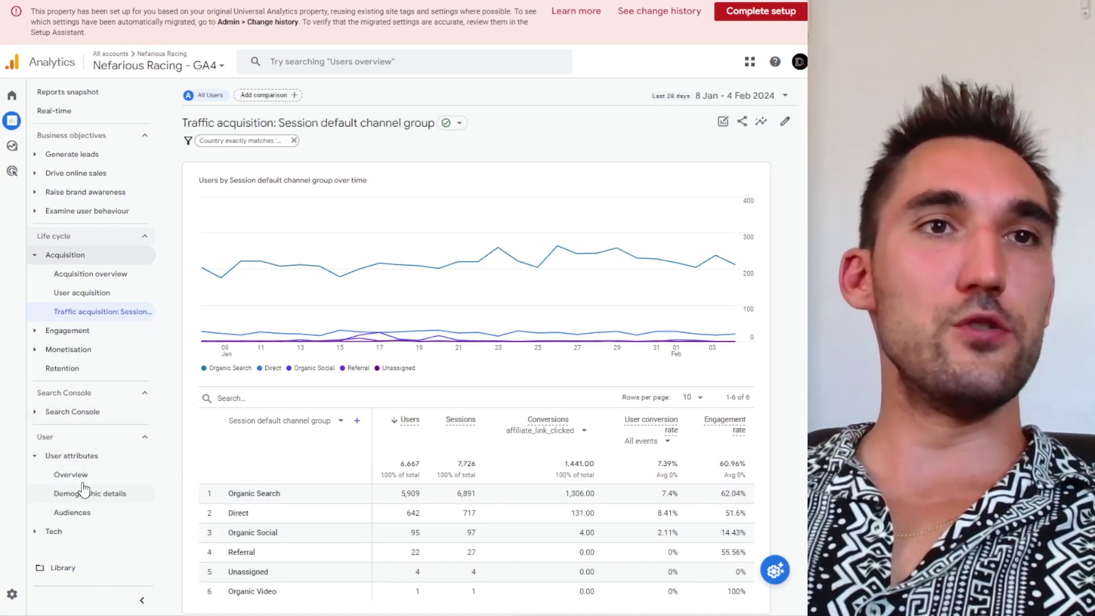
Open Demographic details by Country and review conversions: United States 1,441.00, Canada 160.00
click(79, 482)
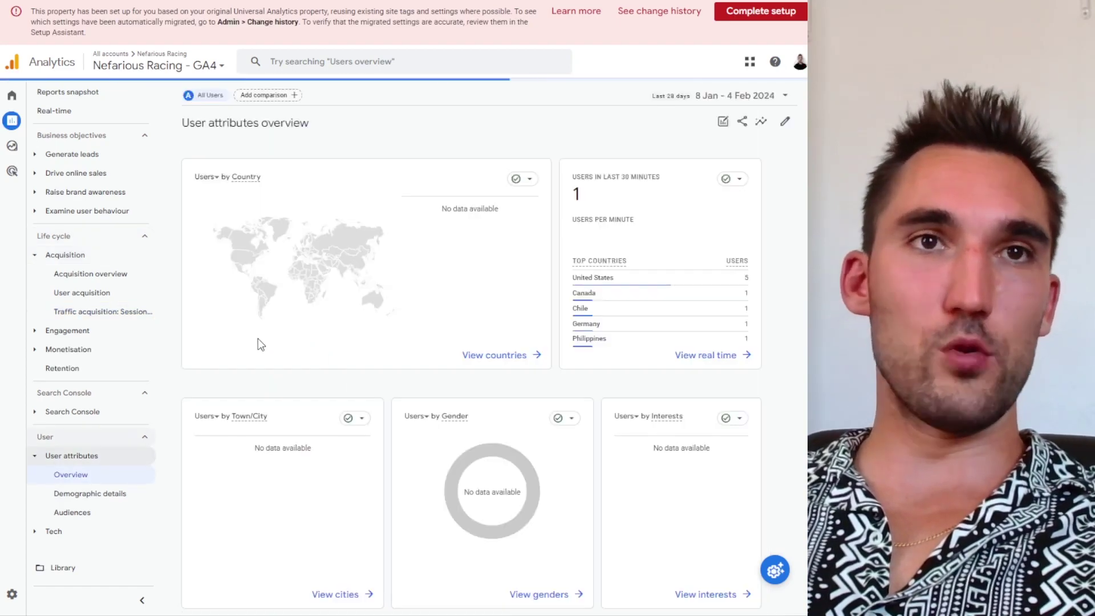
scroll(258, 334, down, 2)
click(96, 496)
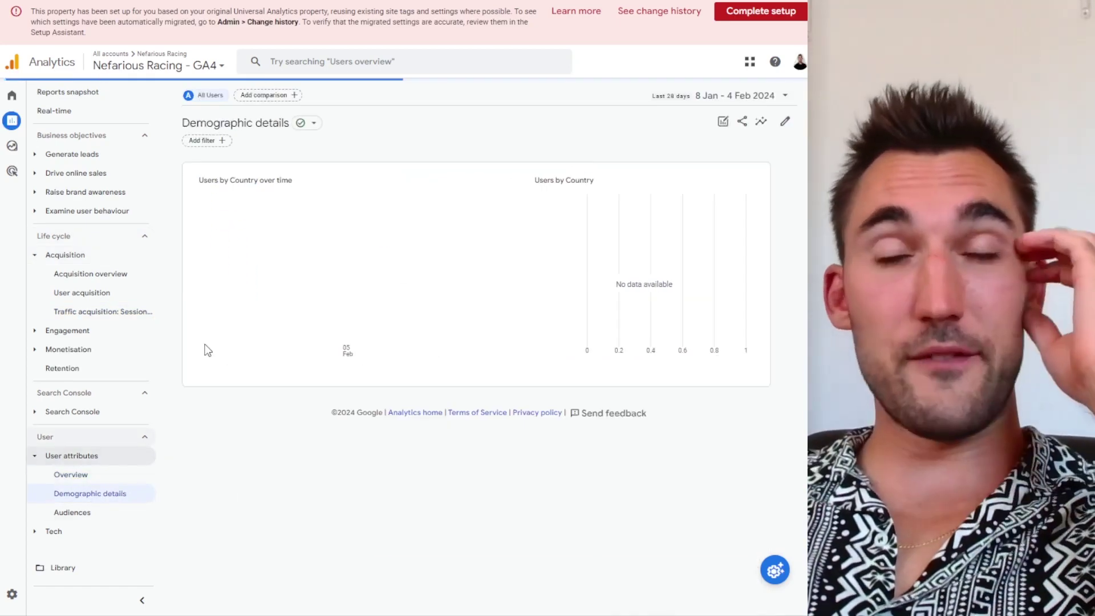
scroll(283, 428, down, 2)
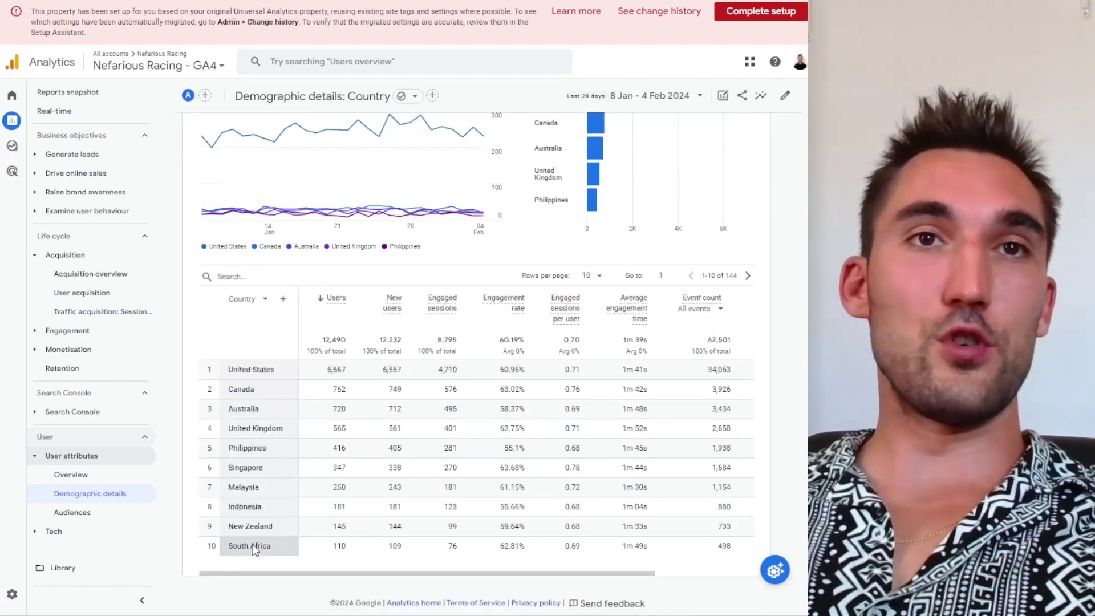
drag(434, 573, 532, 574)
drag(702, 368, 588, 370)
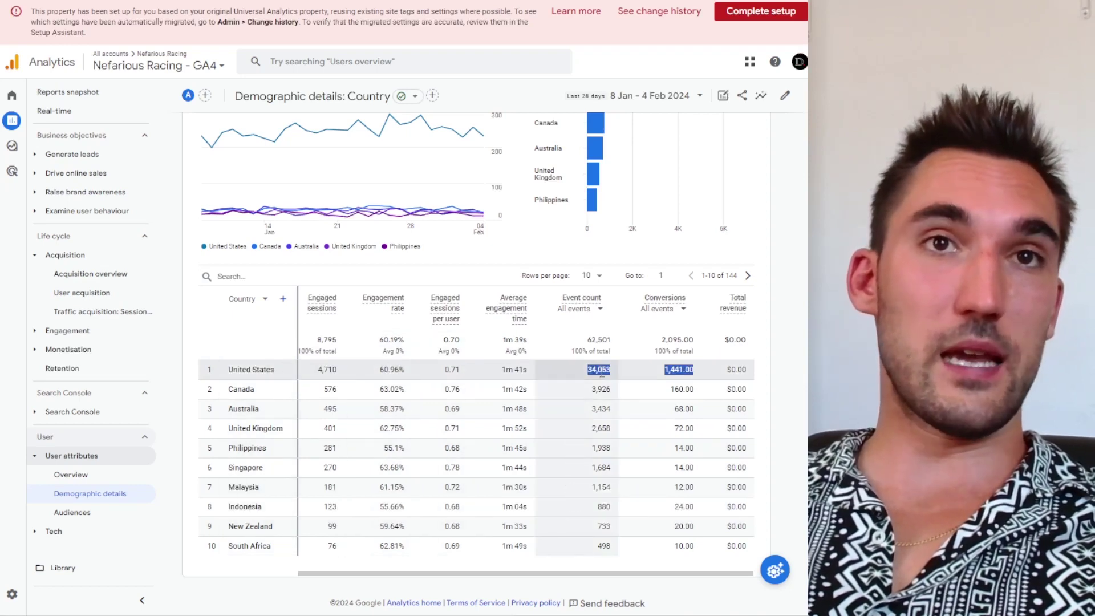
double_click(682, 389)
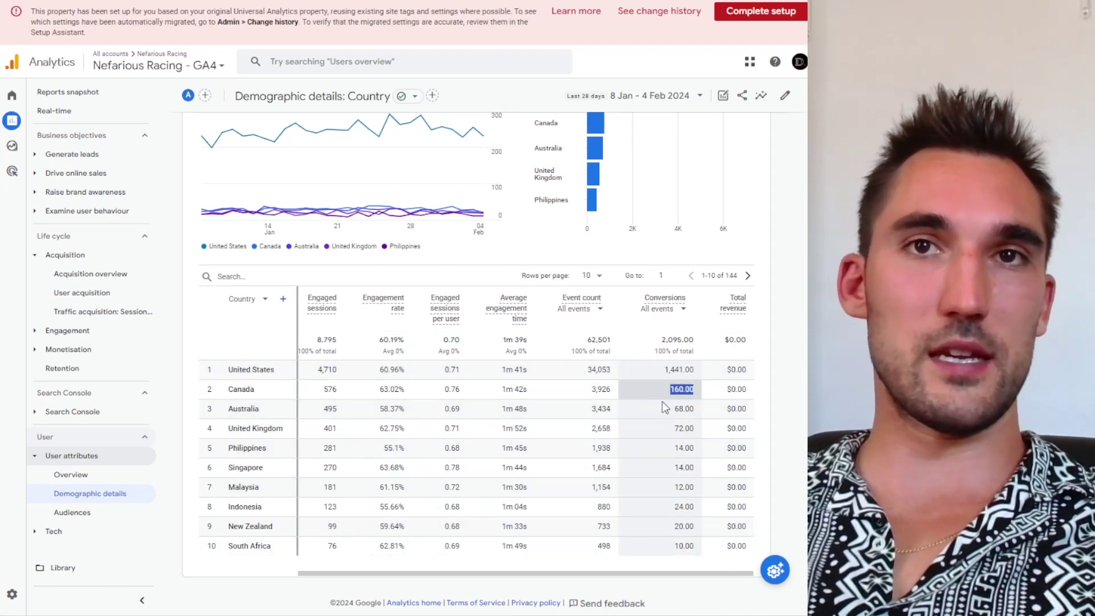
click(702, 437)
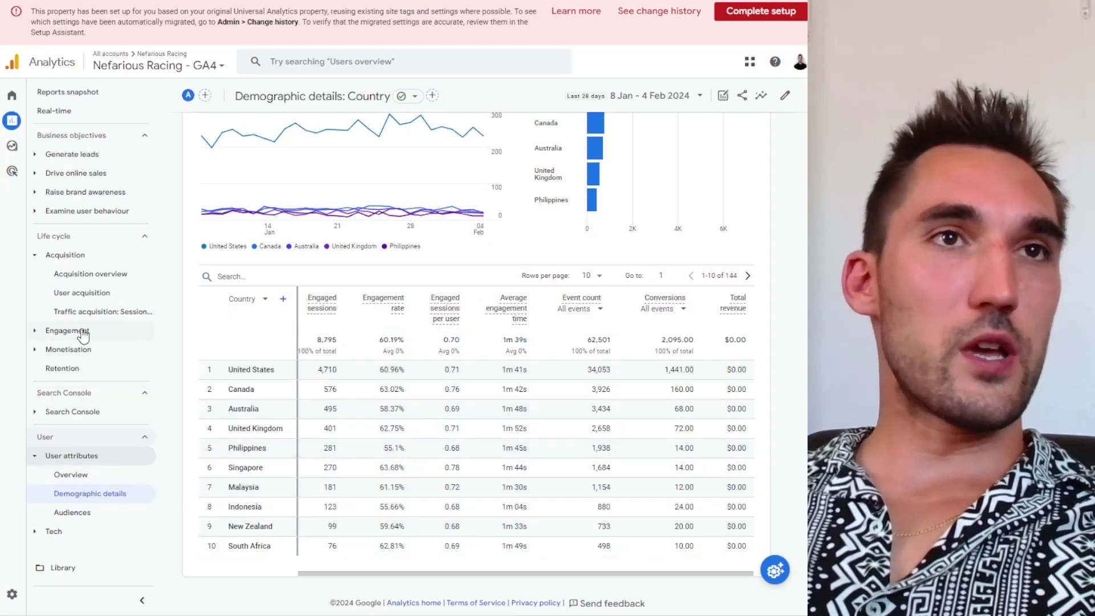
click(64, 334)
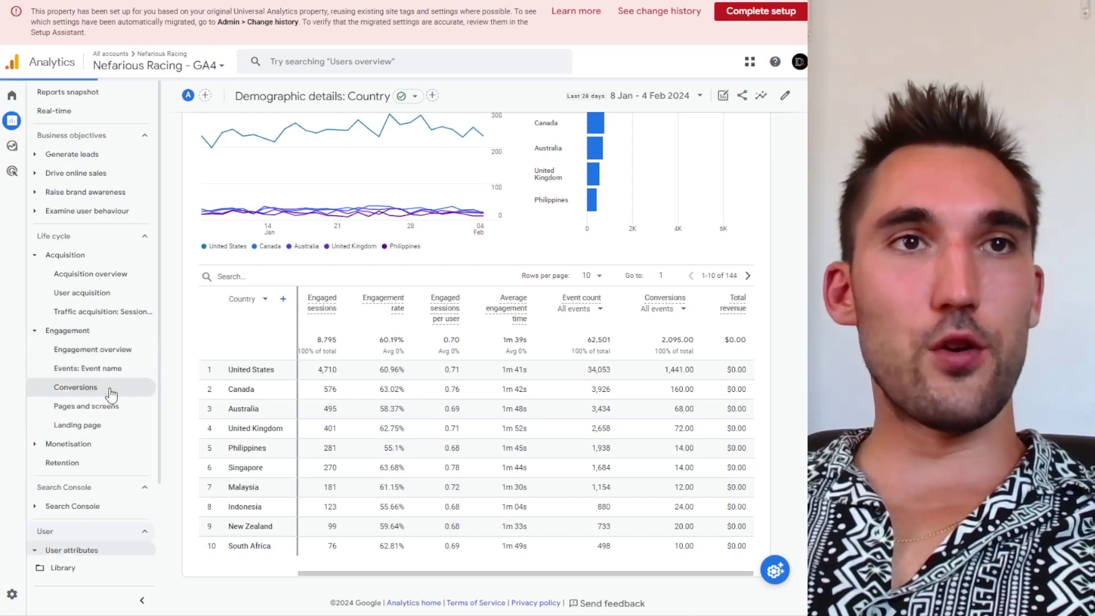
Open the Conversions by event name report, remove its filter, and add Country as secondary dimension
click(91, 387)
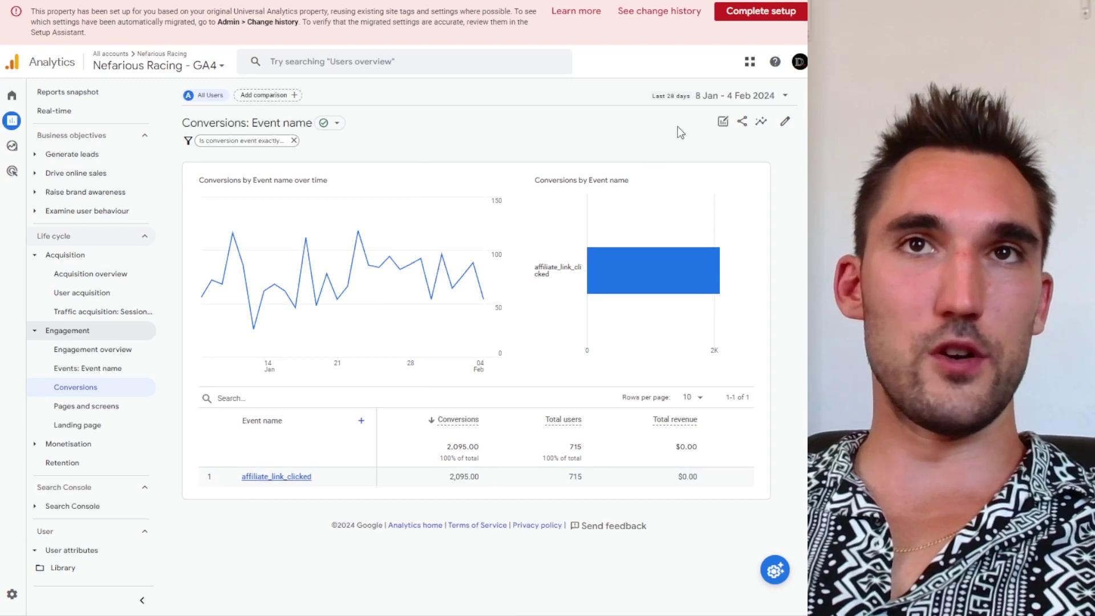
click(293, 141)
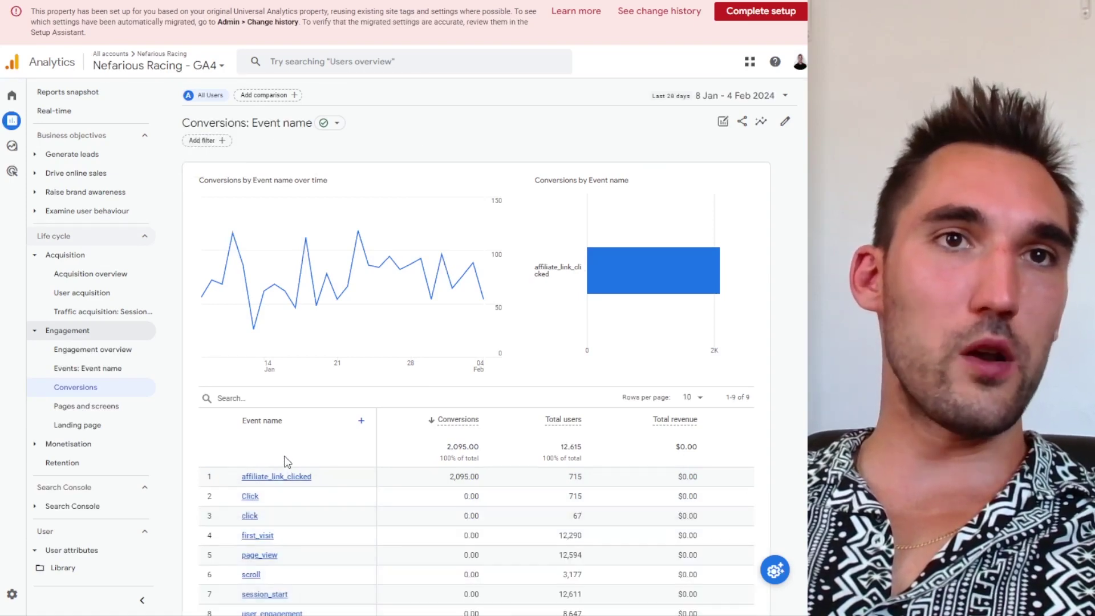
scroll(282, 342, down, 2)
click(278, 341)
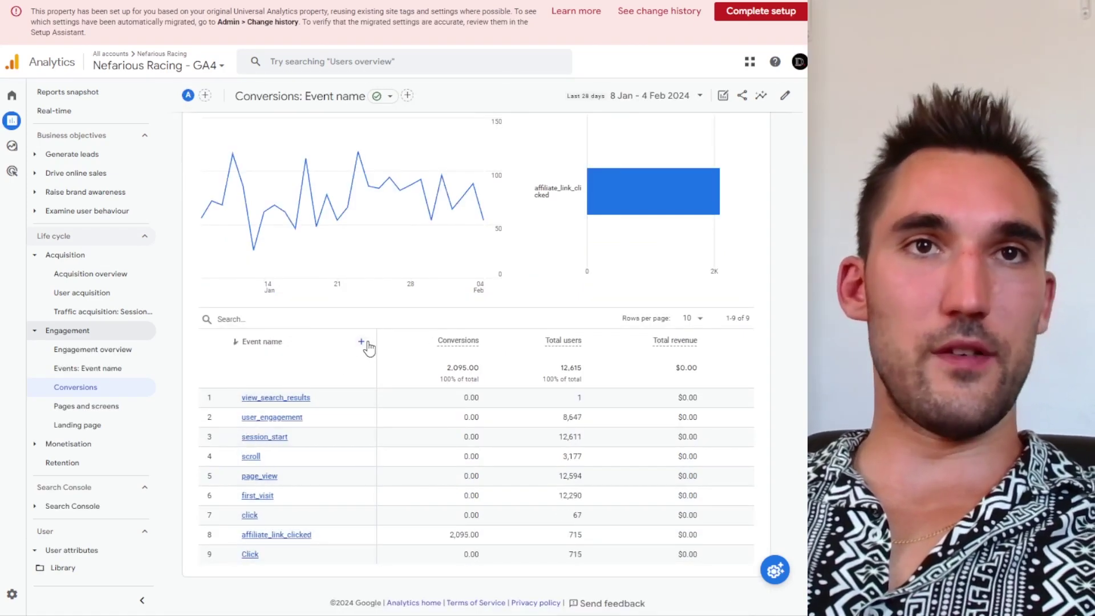
click(361, 342)
mouse_move(435, 421)
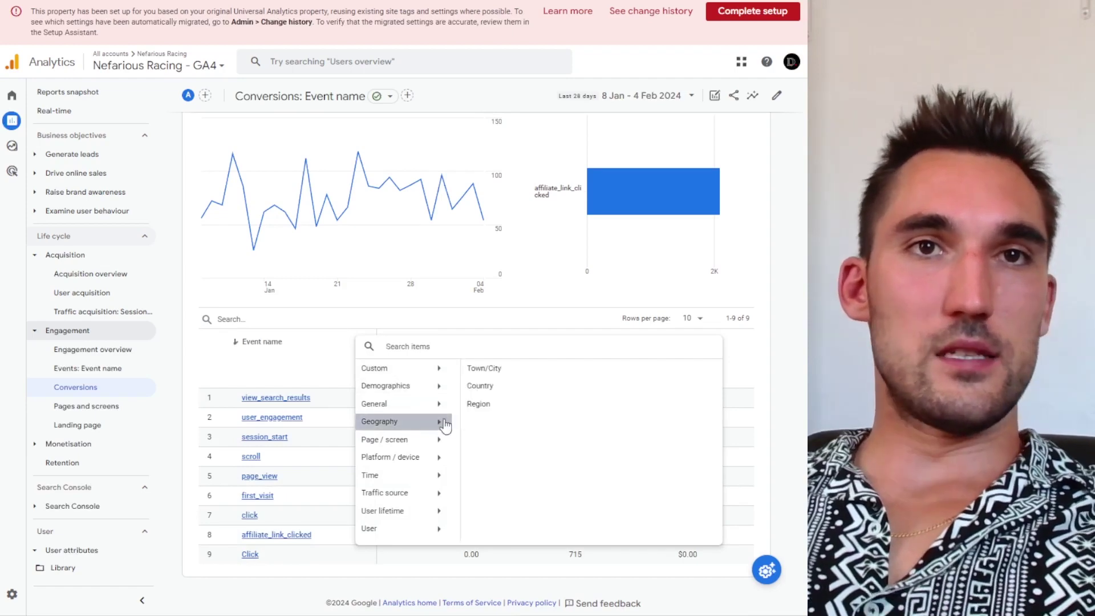
click(480, 387)
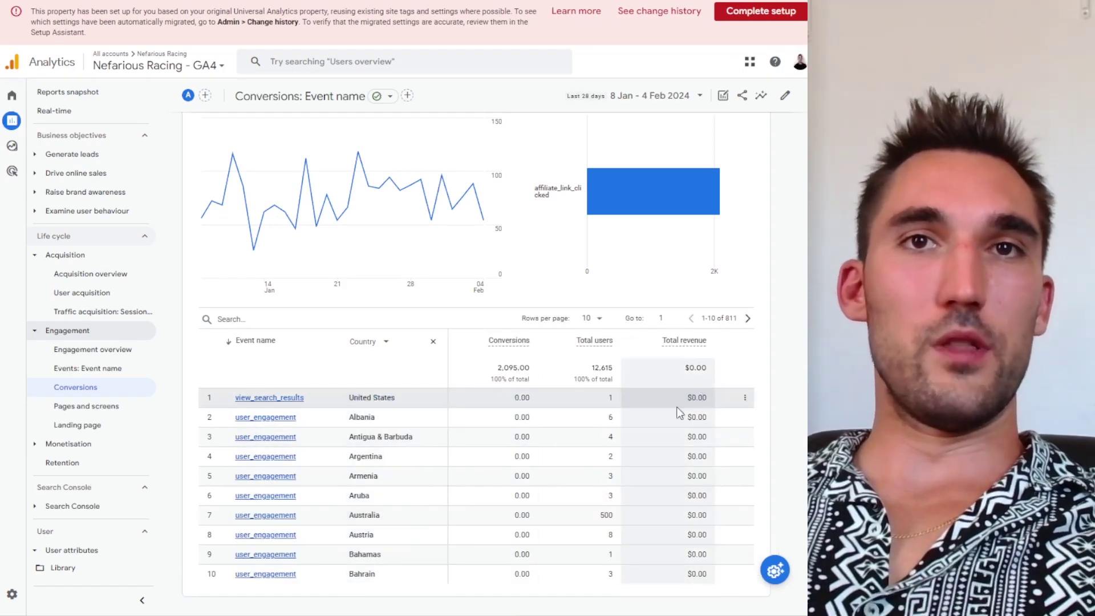
Sort rows by conversions descending, showing United States first at 1,441.00
scroll(354, 553, down, 1)
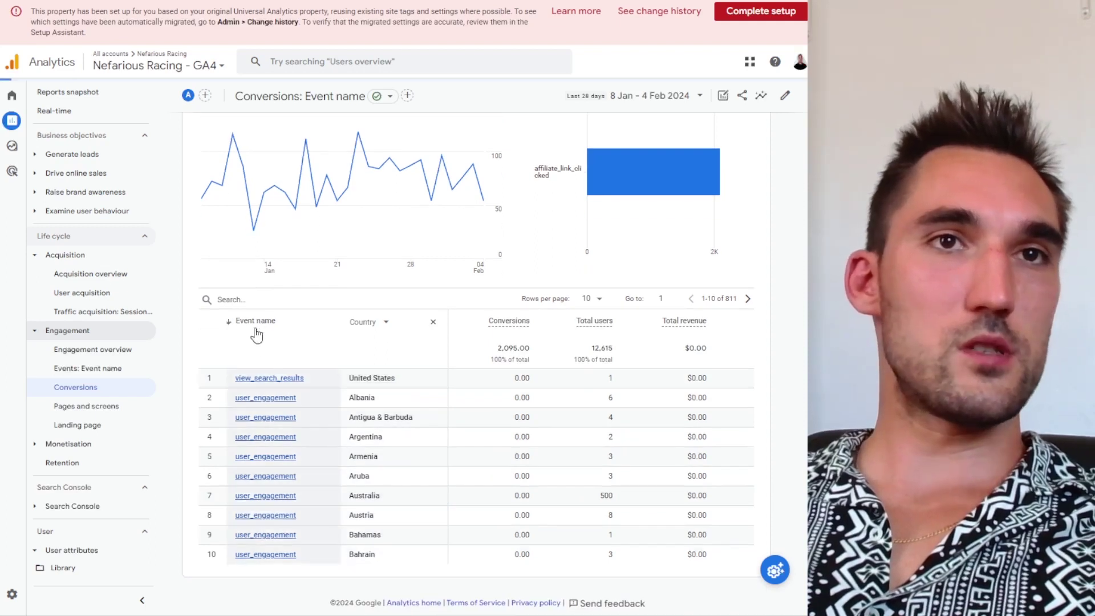
click(255, 321)
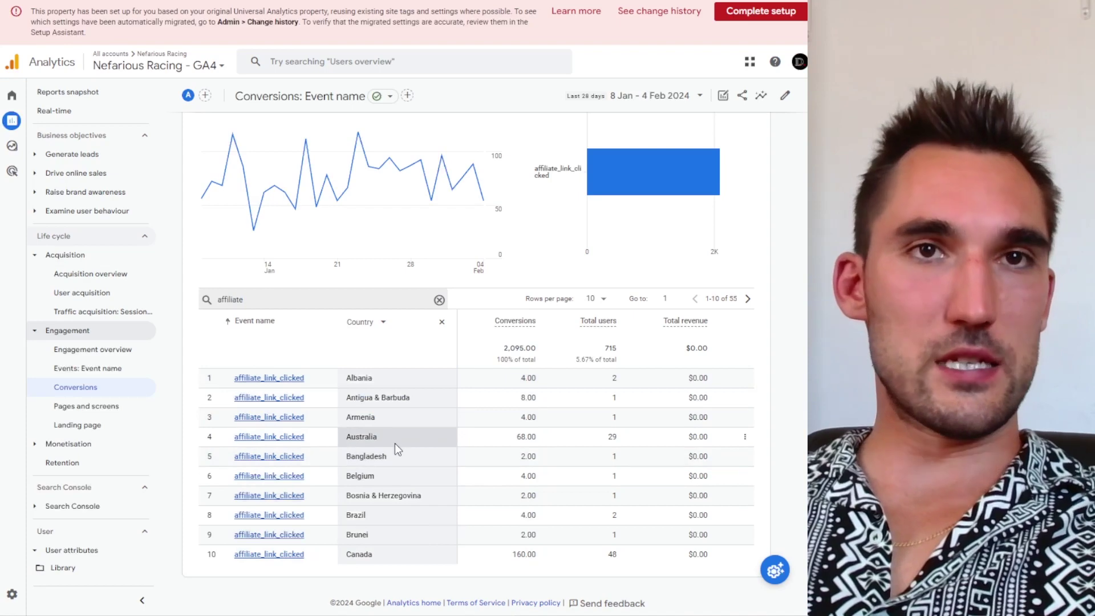
click(489, 323)
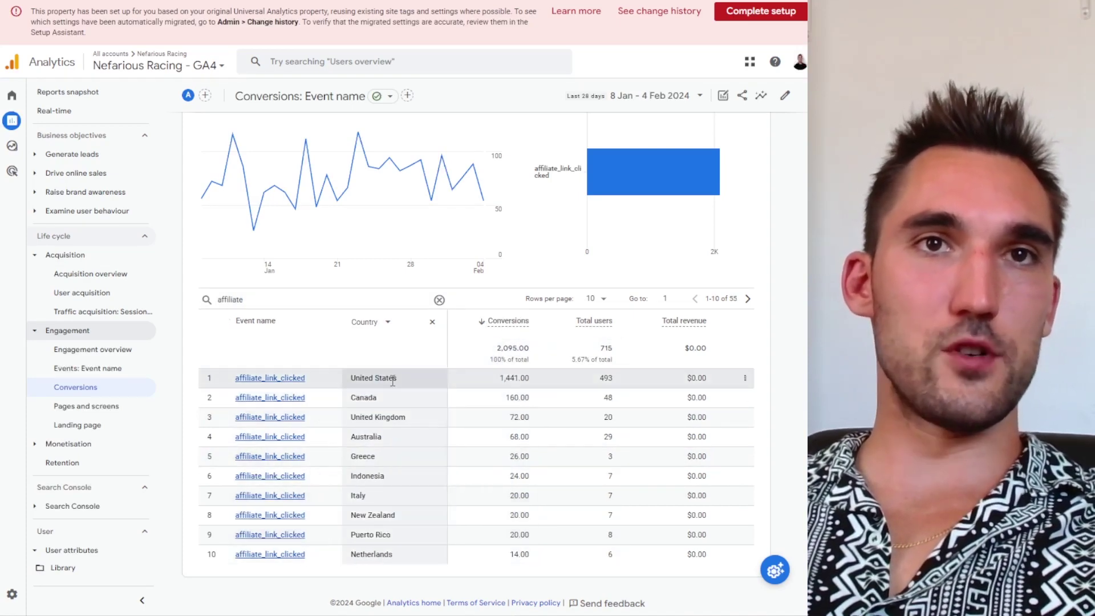
drag(360, 372, 580, 369)
click(601, 405)
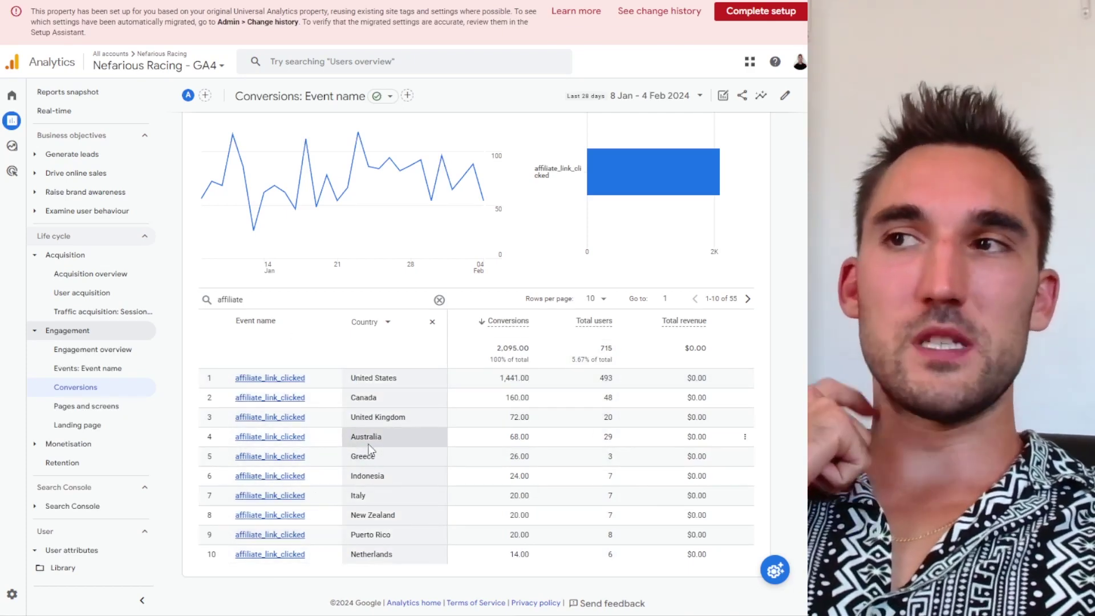
scroll(85, 453, down, 2)
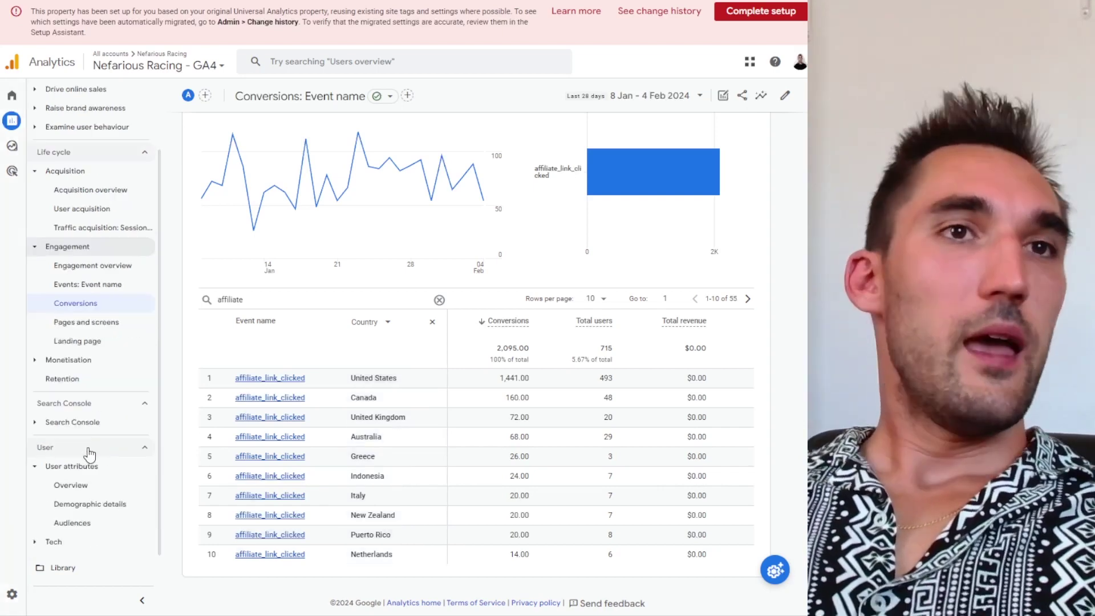
scroll(344, 476, up, 2)
scroll(116, 478, up, 2)
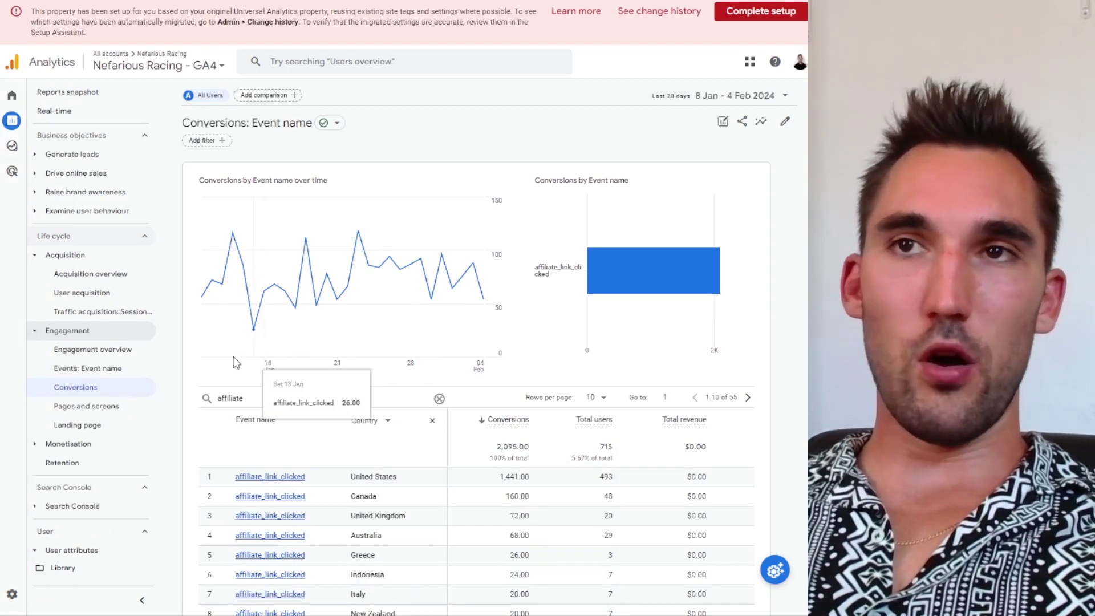
Open User acquisition and review Conversions and revenue, with Organic Search at 1,904 of 2,095
click(107, 292)
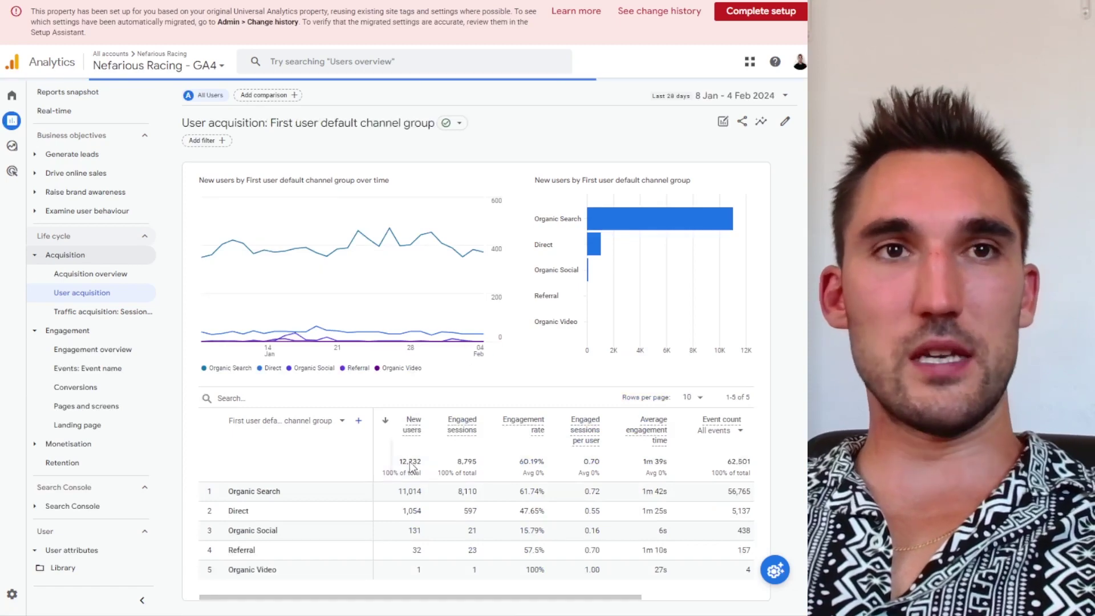
scroll(635, 536, down, 1)
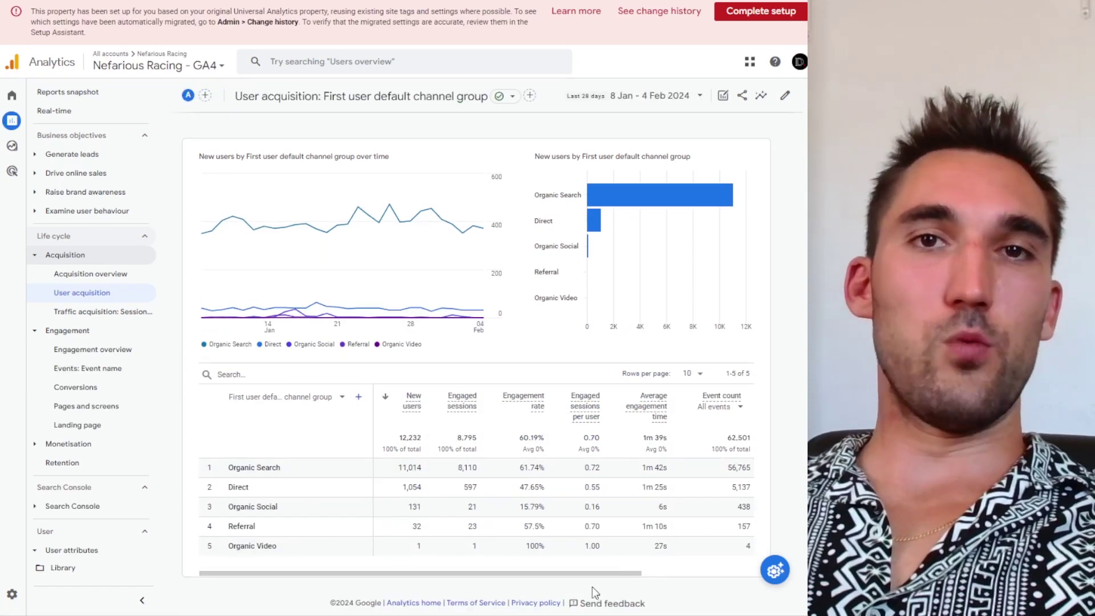
drag(591, 575, 711, 577)
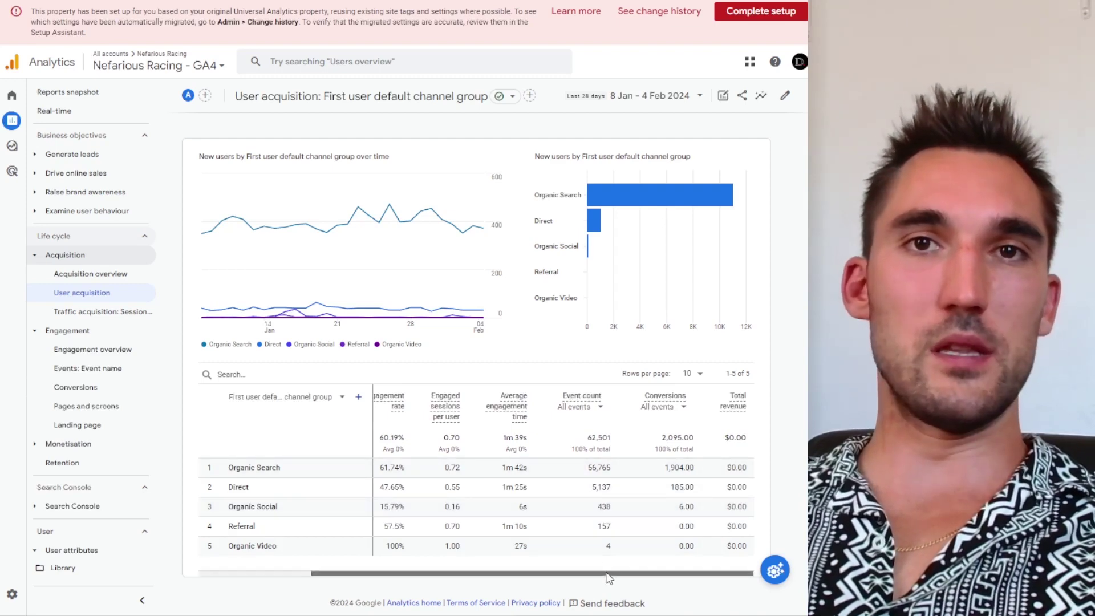
drag(617, 575, 406, 575)
drag(530, 574, 642, 574)
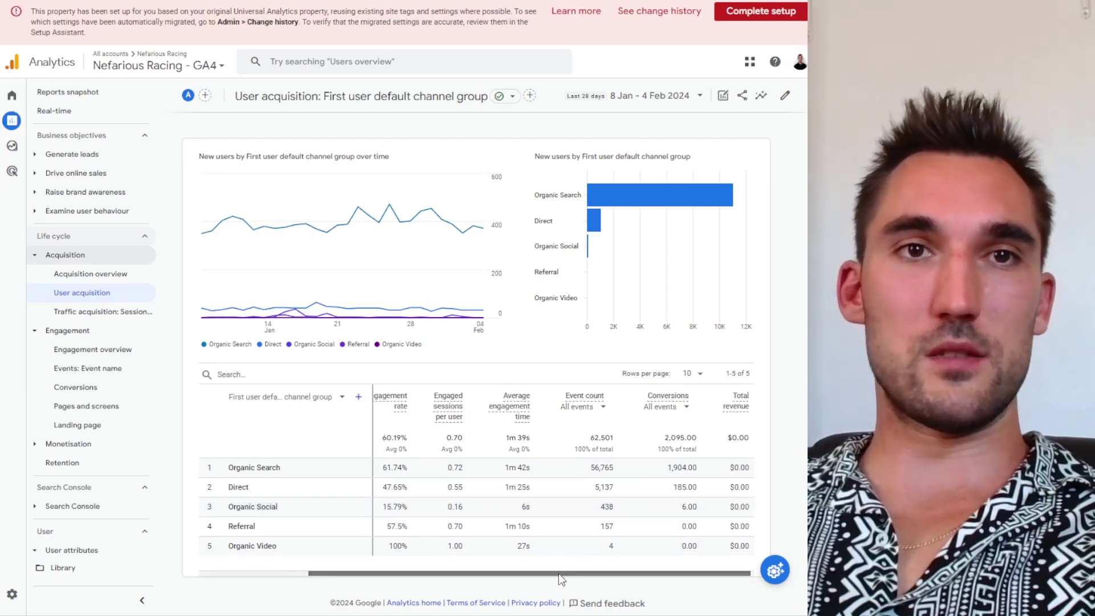
drag(559, 574, 439, 578)
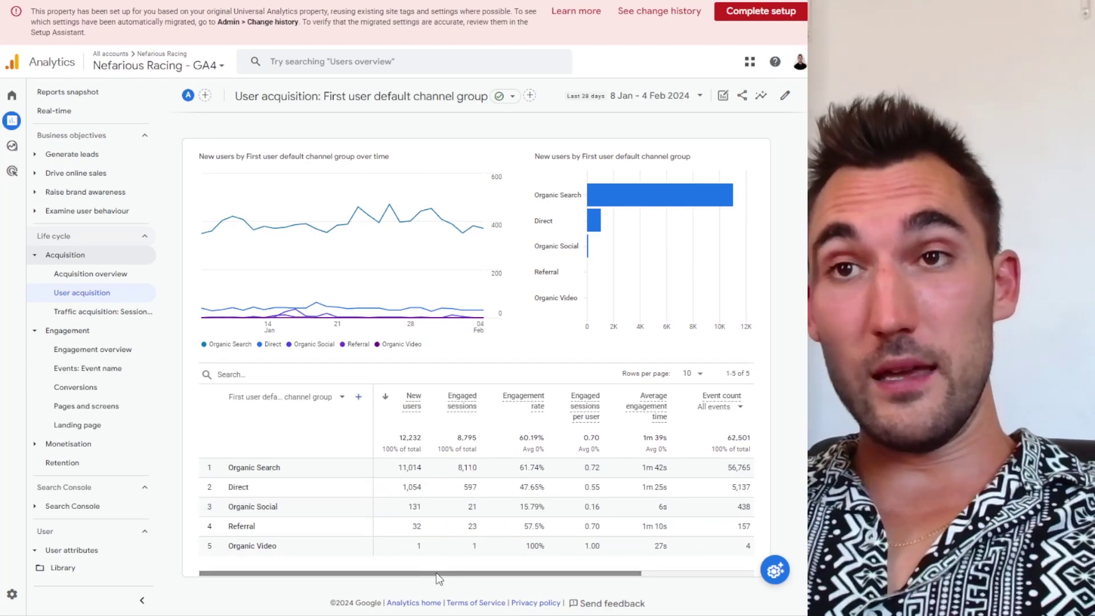